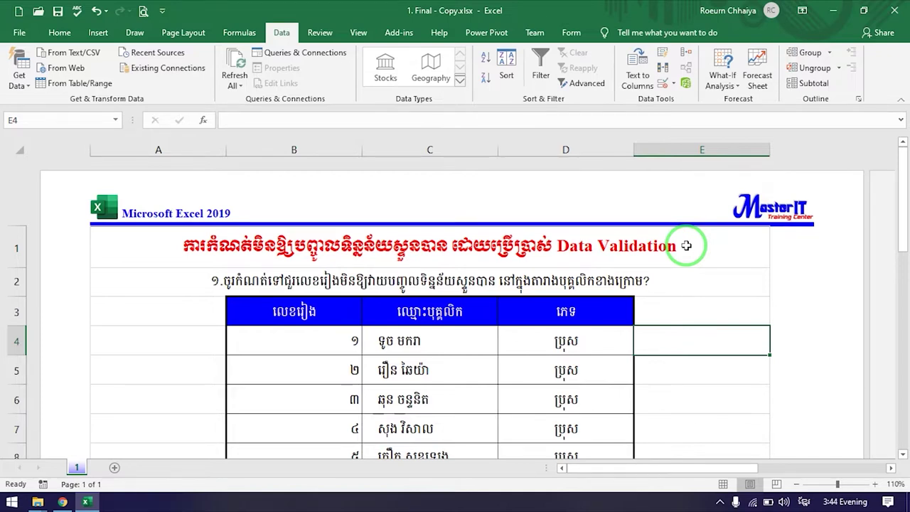
Point out the sequence-number, employee name and gender headers in row 3
click(292, 310)
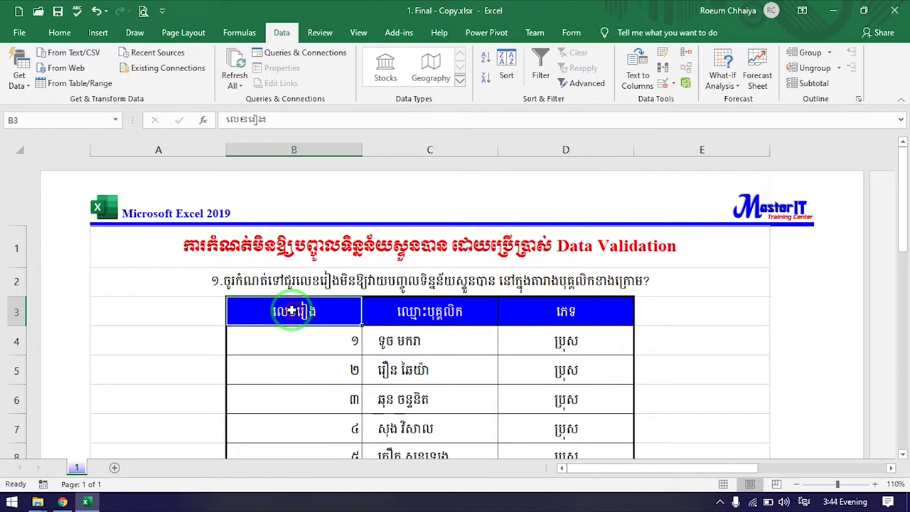
drag(327, 323, 393, 327)
click(427, 317)
click(580, 314)
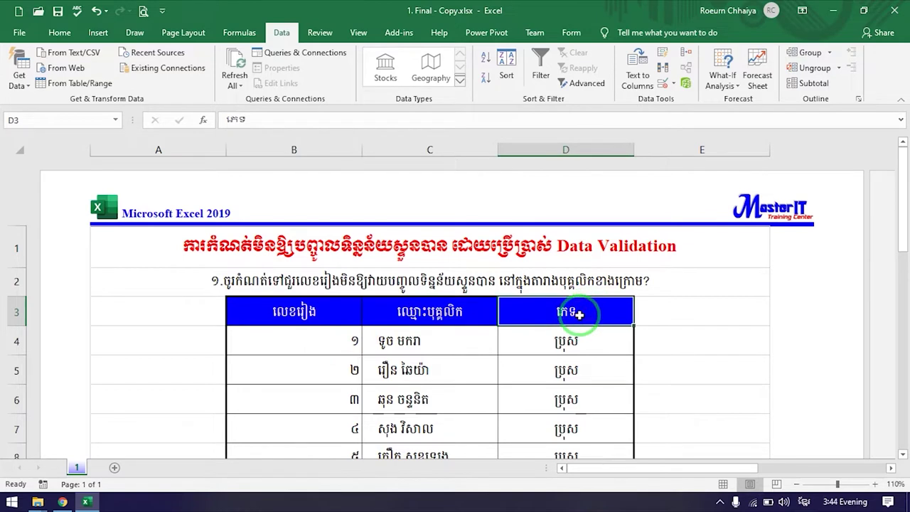
click(540, 315)
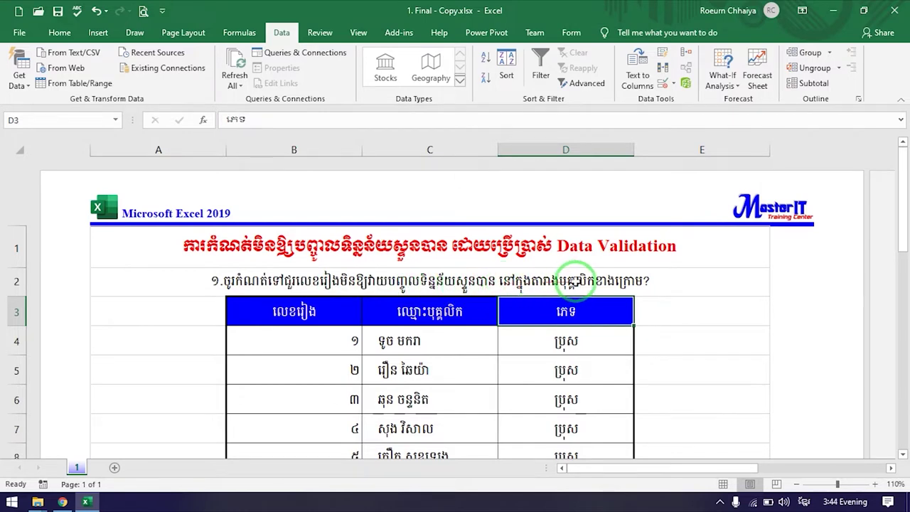
Select B4 and B5 to display the Khmer input message
click(301, 336)
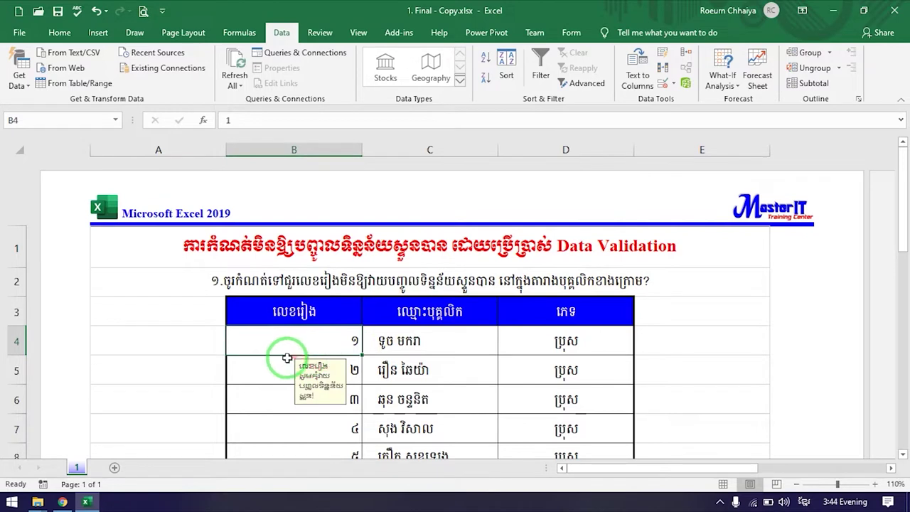
click(289, 358)
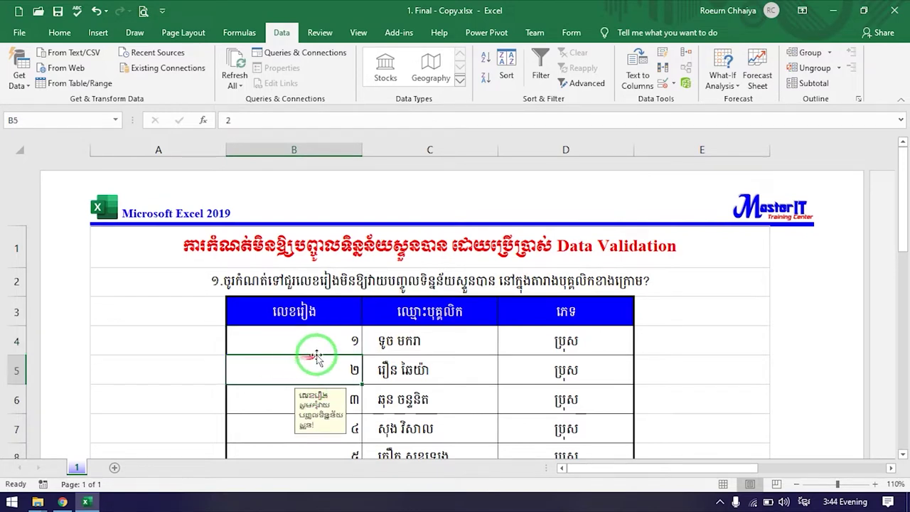
click(318, 349)
click(416, 347)
click(309, 344)
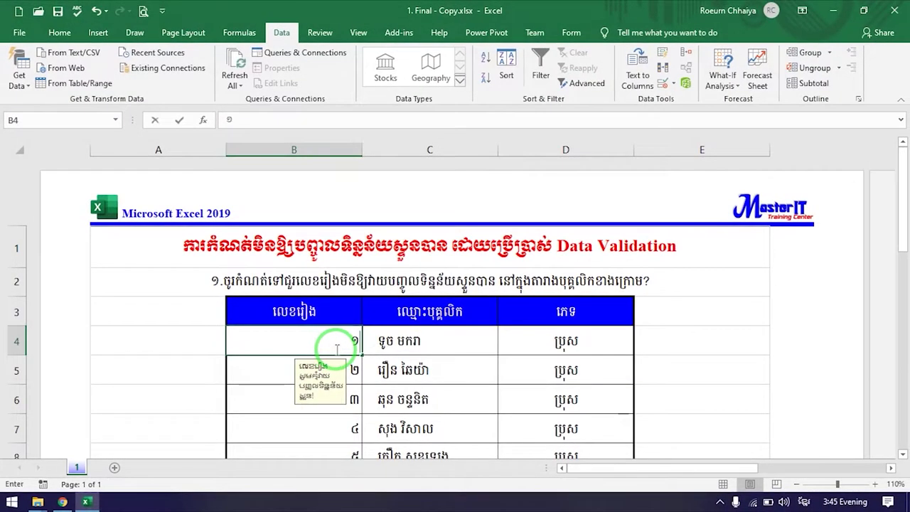
click(337, 370)
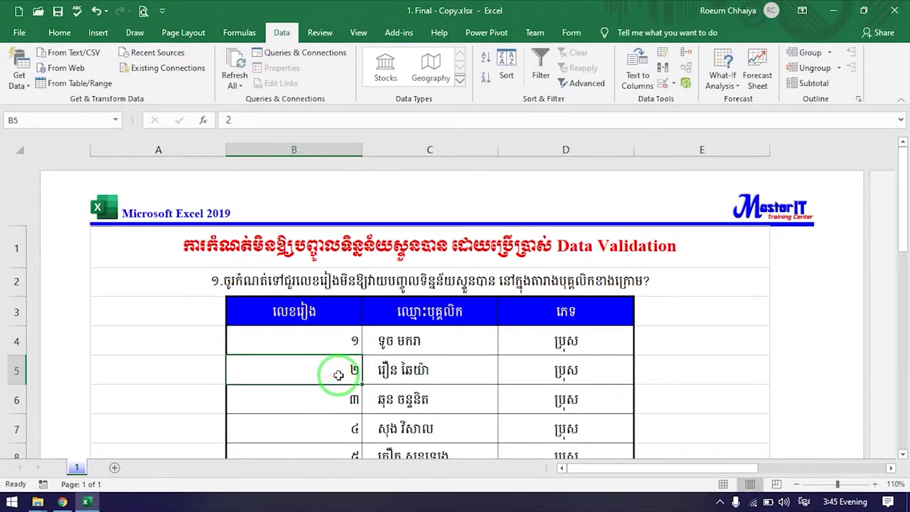
Select B6 and replace its ៣ with the duplicate ២
click(340, 399)
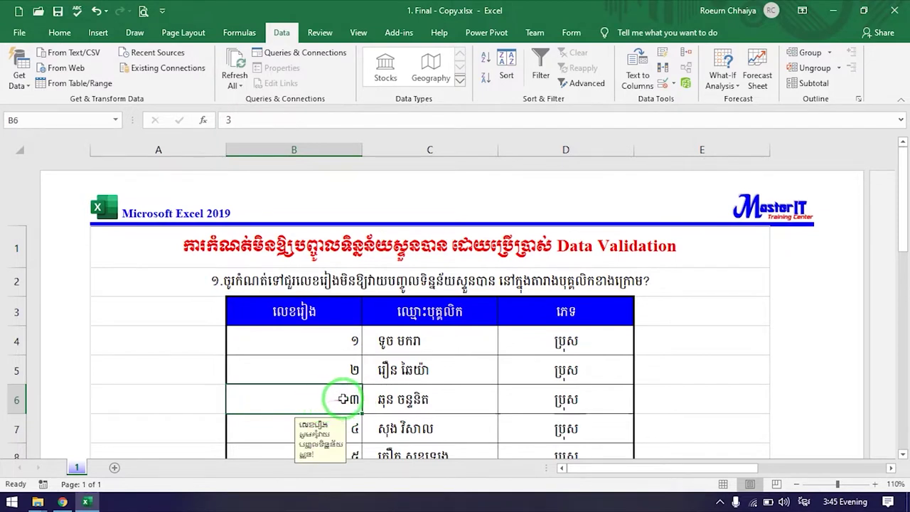
key(BackSpace)
text(២)
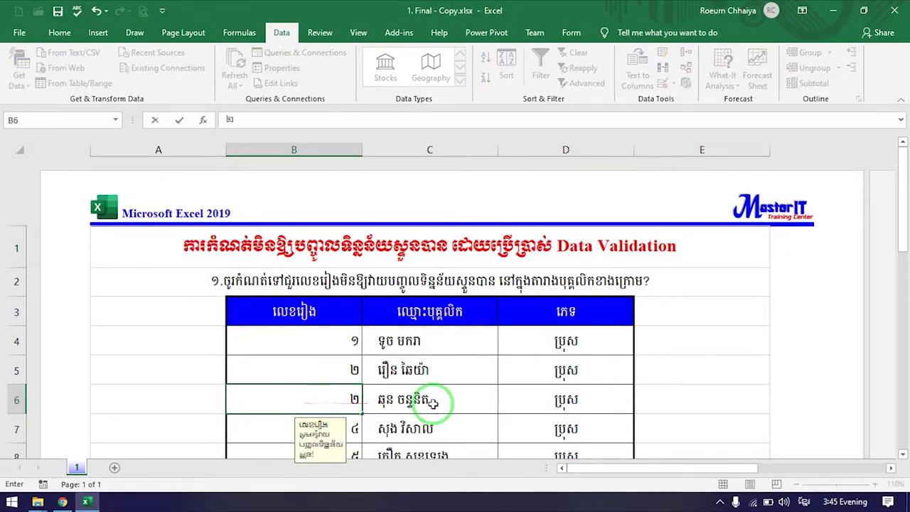
Commit the duplicate ២ in B6, retry at the error alert, then cancel so ៣ stays
key(Return)
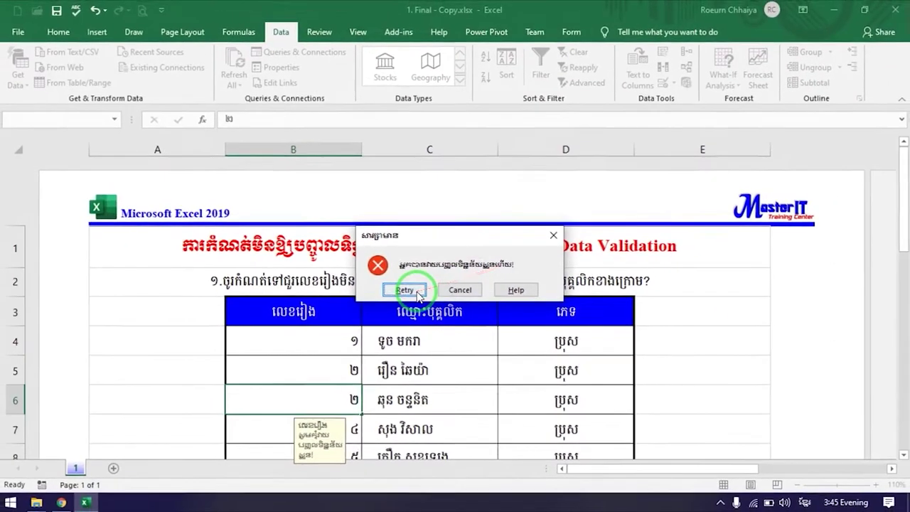
click(398, 291)
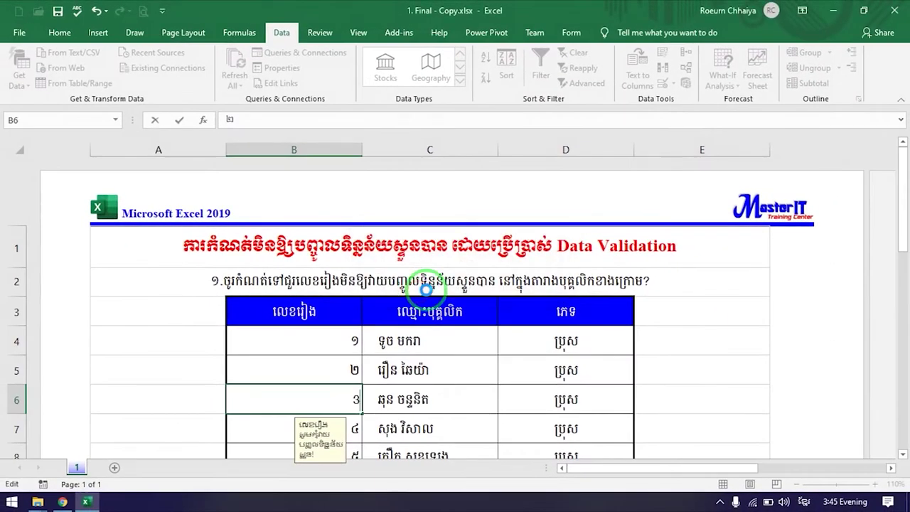
click(367, 396)
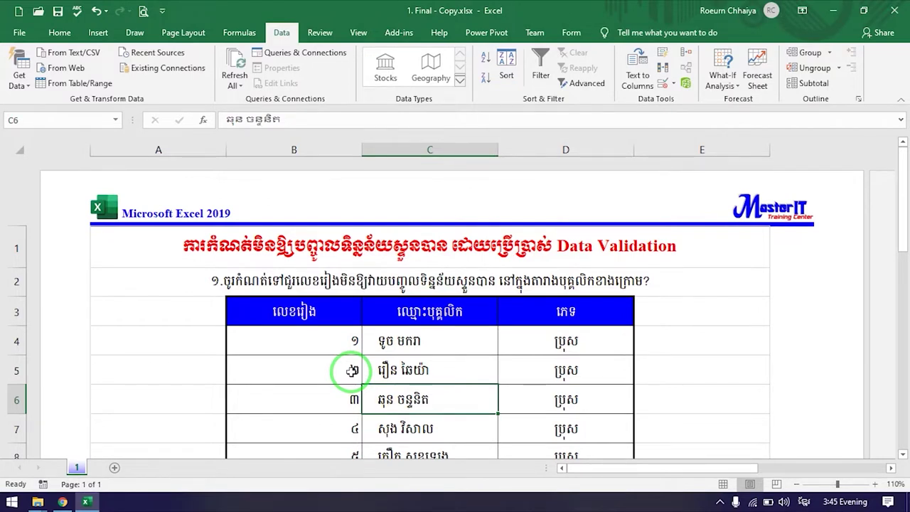
Remove all data validation from B4:B8 with Clear All in the Data Validation dialog
mouse_move(332, 344)
mouse_down()
mouse_move(333, 378)
mouse_move(327, 356)
mouse_up()
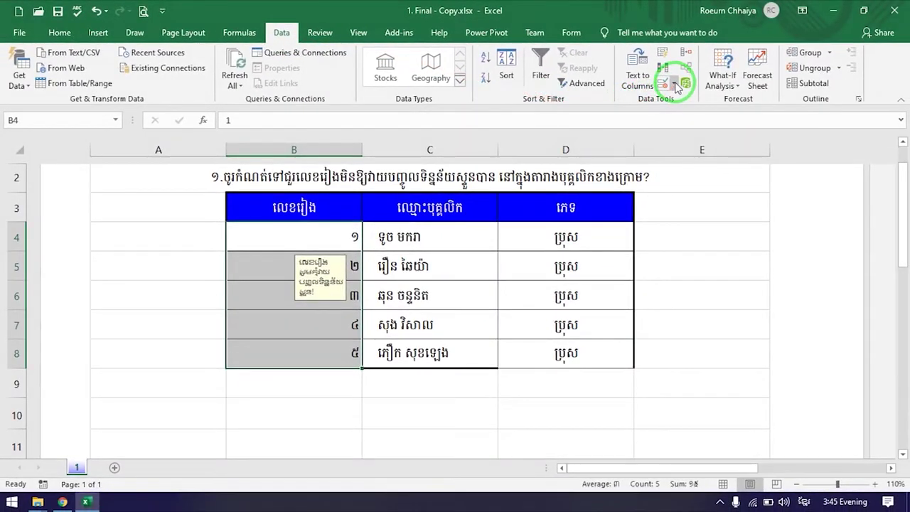
click(676, 85)
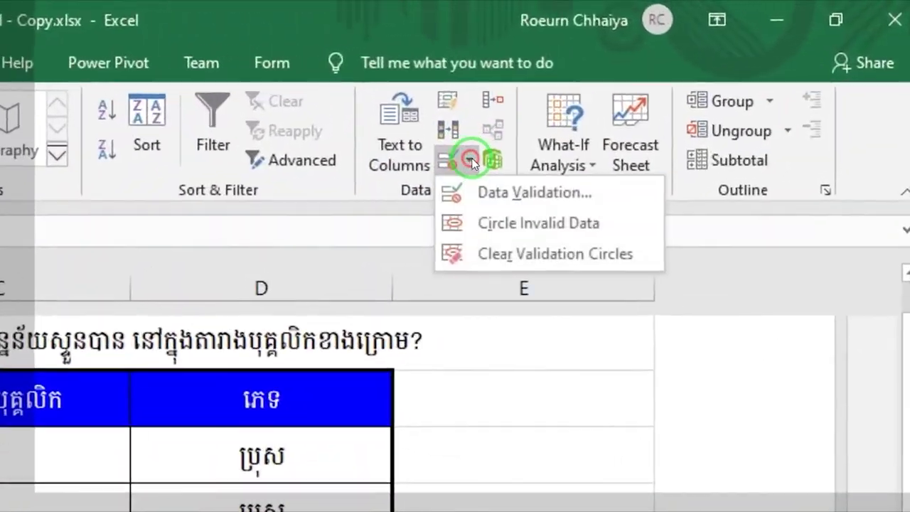
click(704, 101)
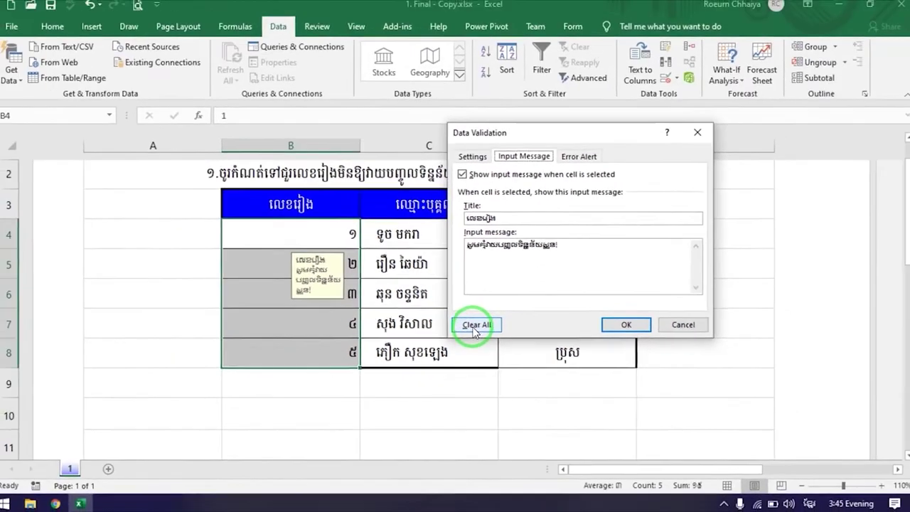
click(479, 326)
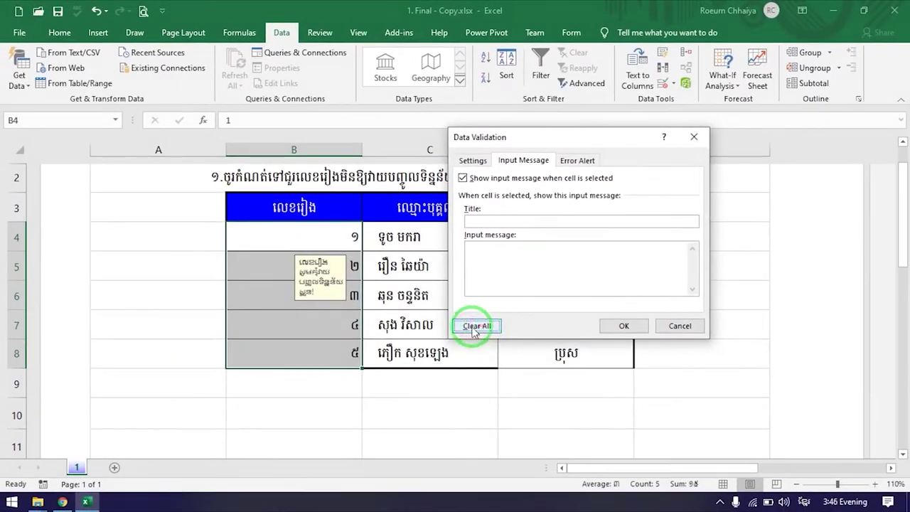
click(620, 326)
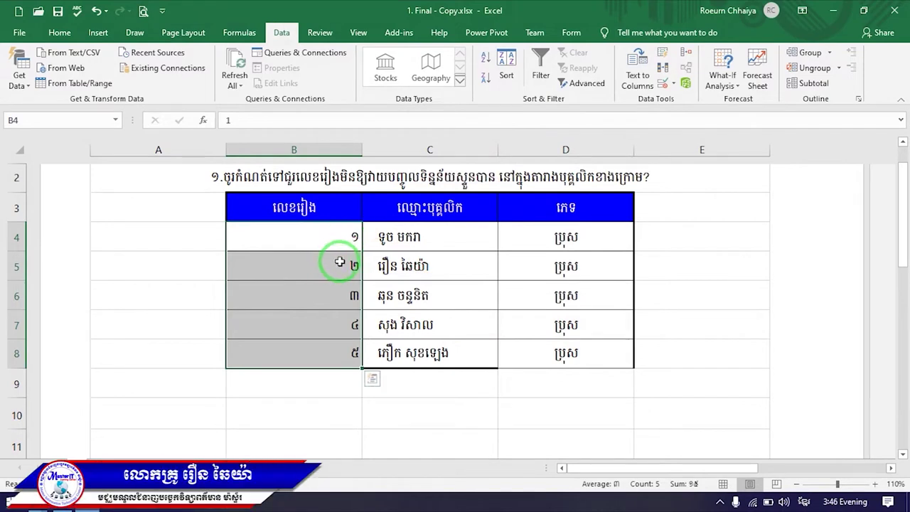
Re-enter the sequence numbers in B4:B8 as ១, ១, ២, ២, ២
key(Delete)
click(301, 242)
text(១)
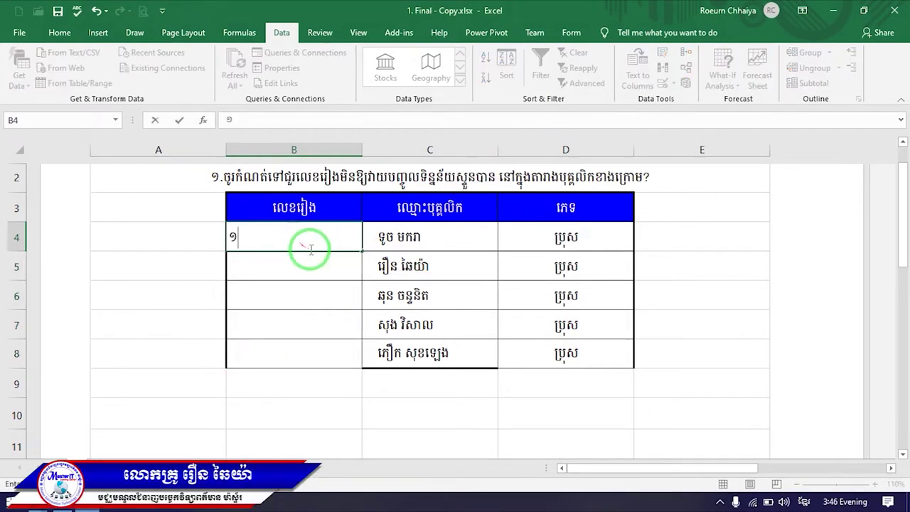
key(Return)
text(១)
key(Return)
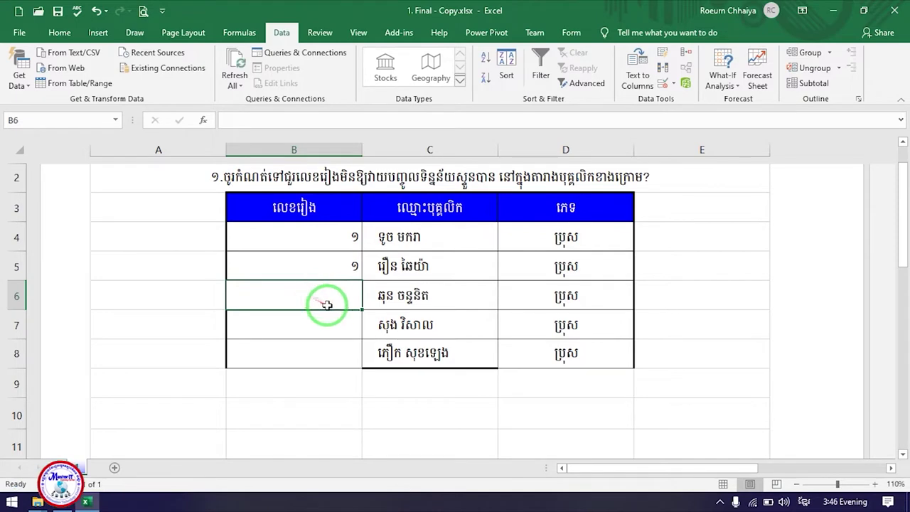
text(២)
key(Return)
text(២)
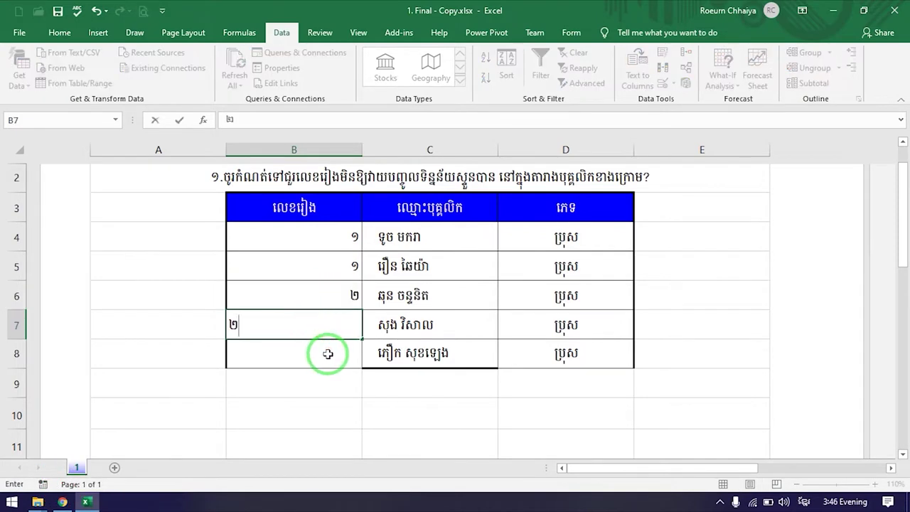
key(Return)
text(២)
click(665, 305)
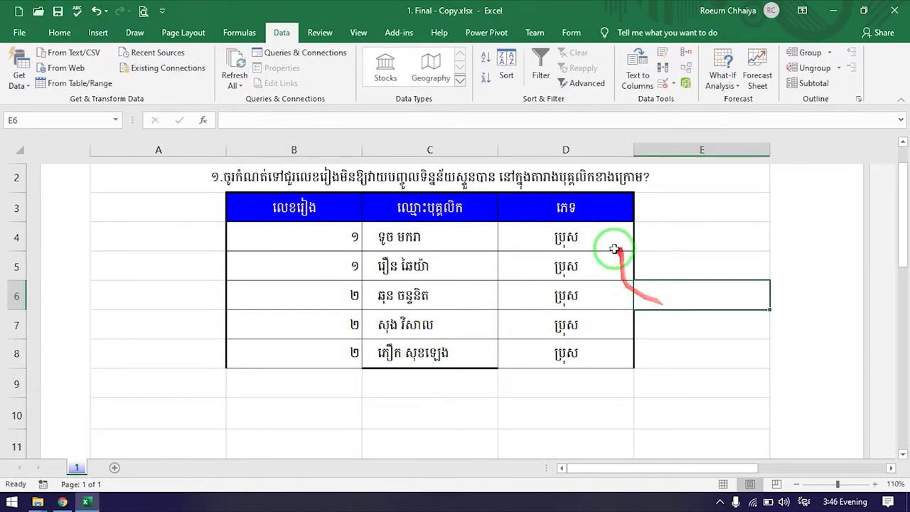
Review the now-accepted duplicate sequence numbers by stepping through cells B4 to B8
drag(634, 468, 653, 470)
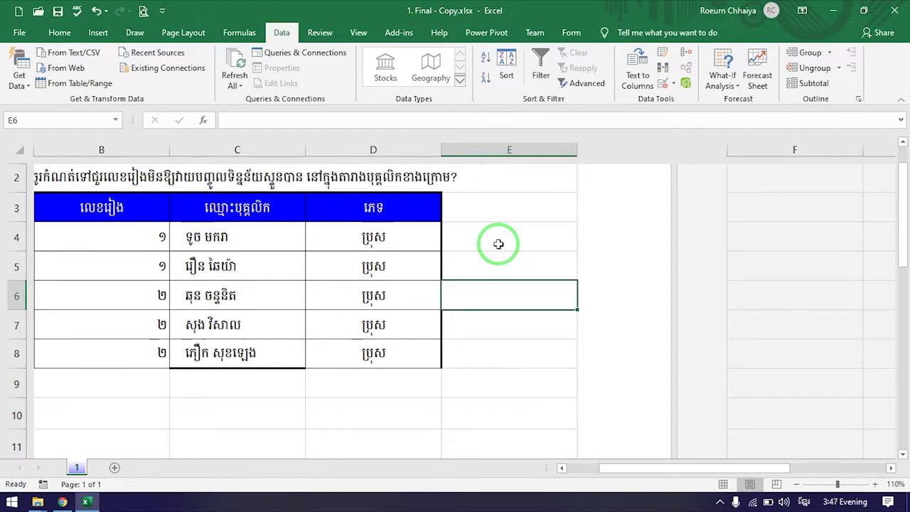
drag(122, 241, 122, 353)
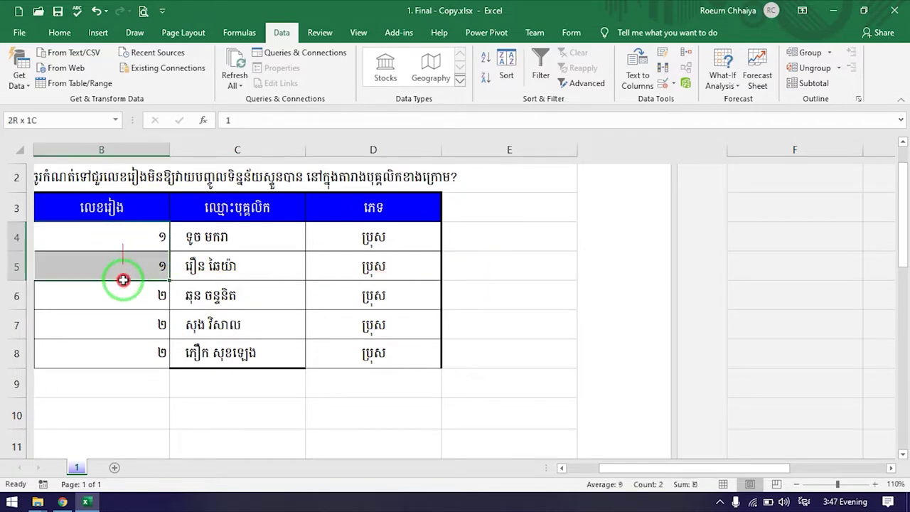
click(133, 239)
click(135, 265)
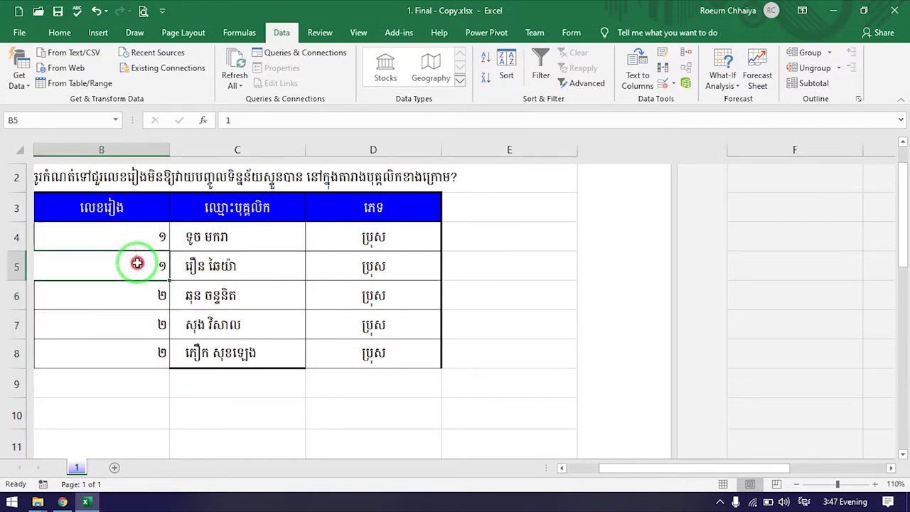
click(142, 294)
click(141, 324)
click(145, 349)
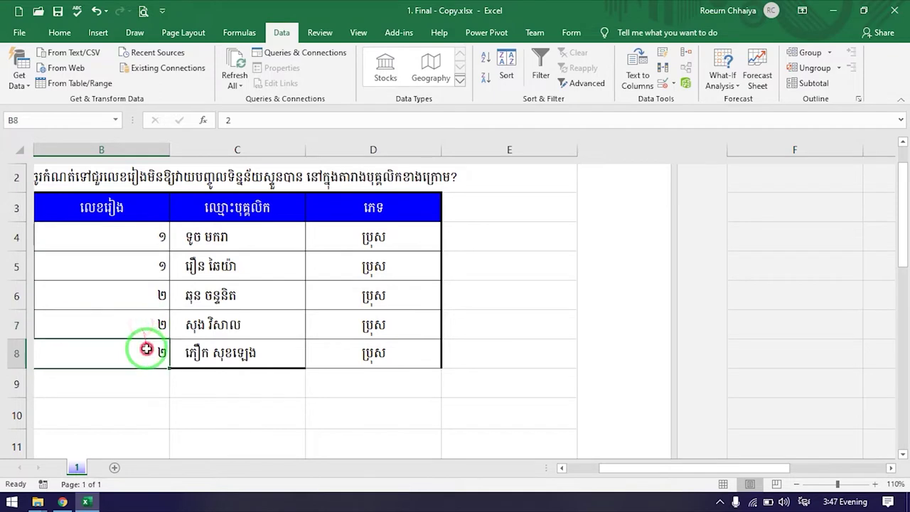
click(469, 237)
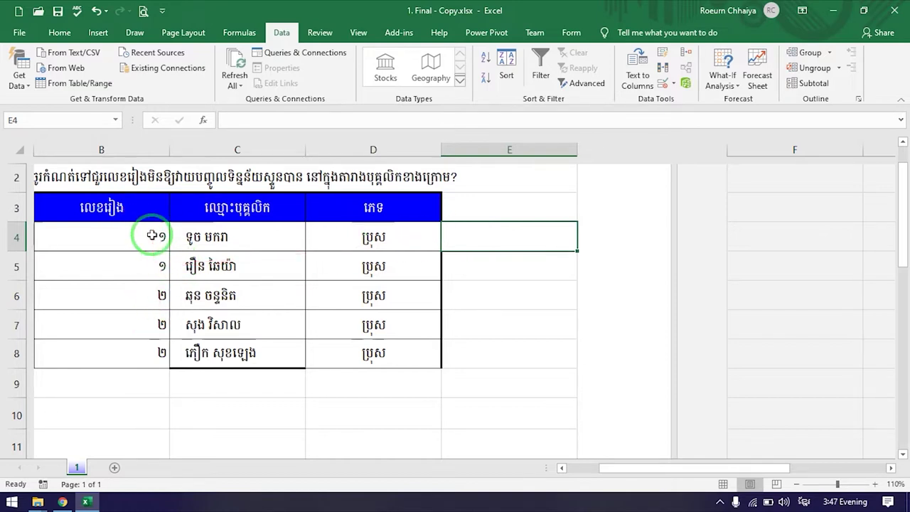
click(152, 235)
click(139, 265)
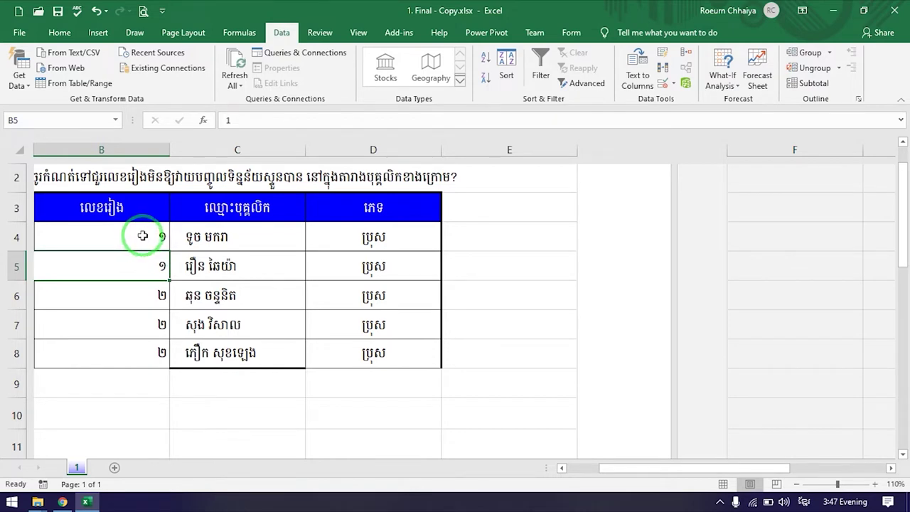
drag(142, 236, 145, 349)
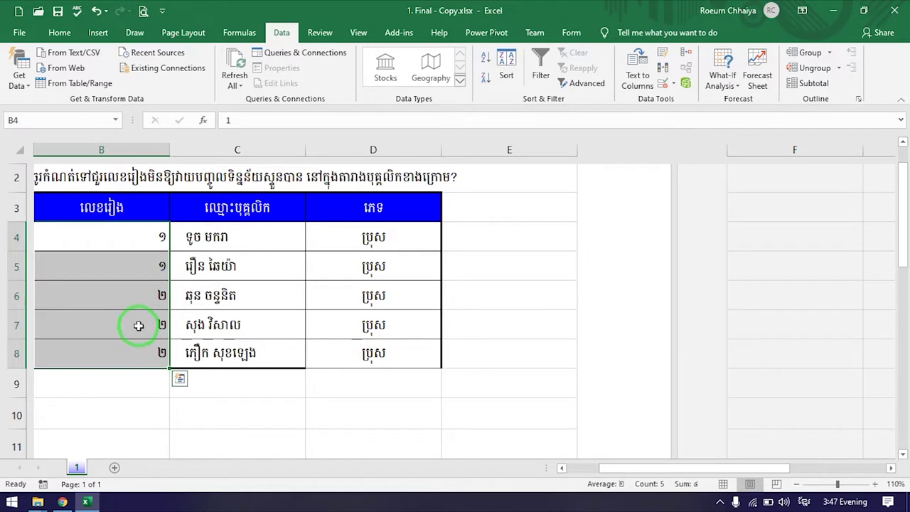
Point out the repeated numbers from B5 to B8, then select E4 for the duplicate count
click(152, 236)
click(137, 269)
click(139, 299)
click(132, 324)
click(138, 355)
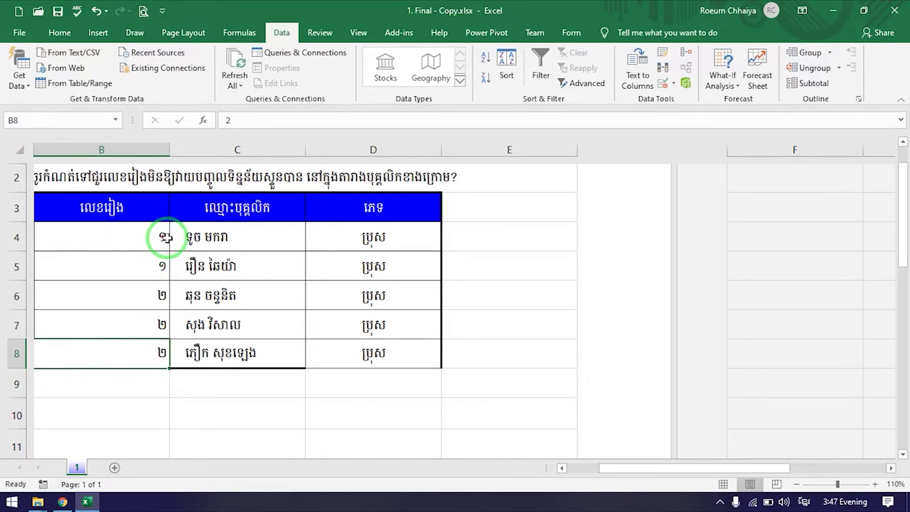
click(142, 263)
click(158, 237)
click(465, 237)
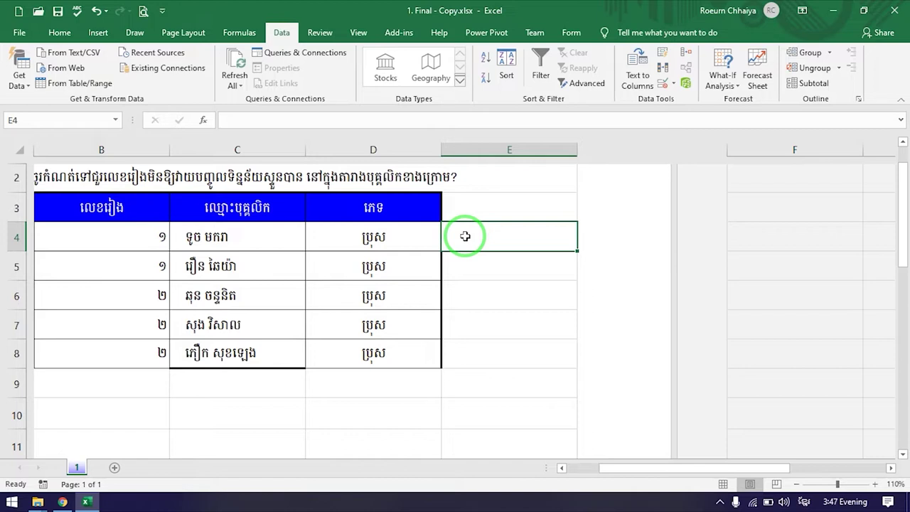
Enter =COUNTIF(B4:B8,B4) in E4, which returns 2
text(ទ)
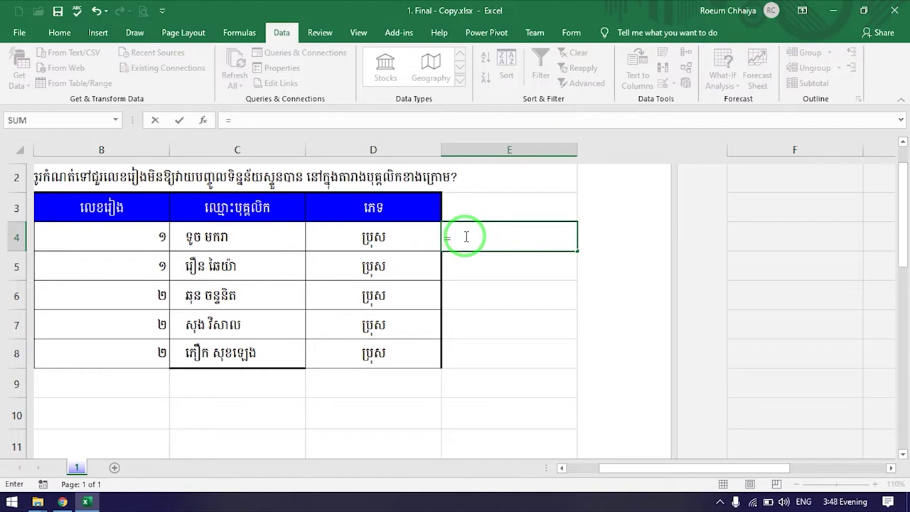
text(count)
text(if)
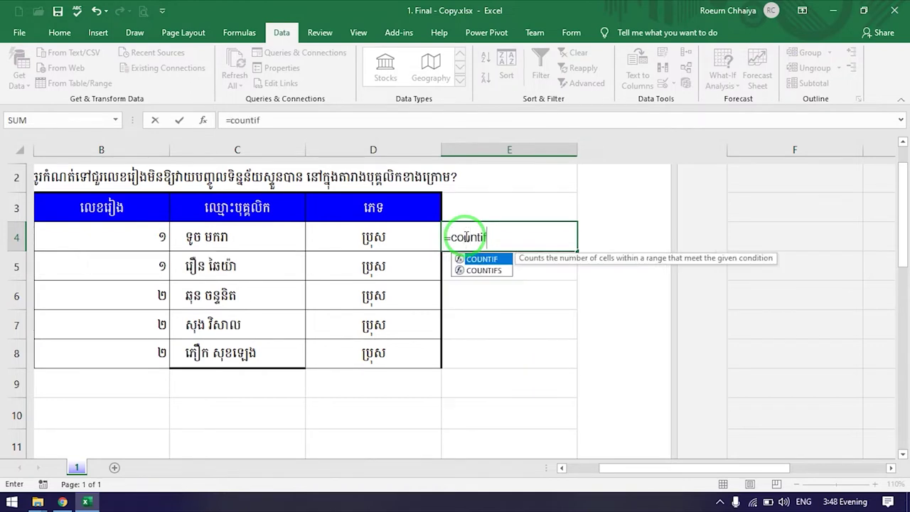
key(Tab)
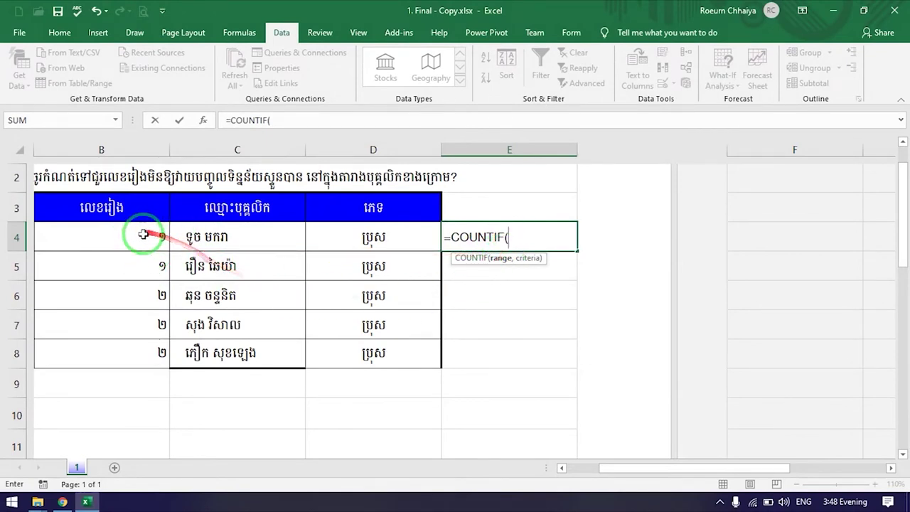
drag(142, 239, 142, 352)
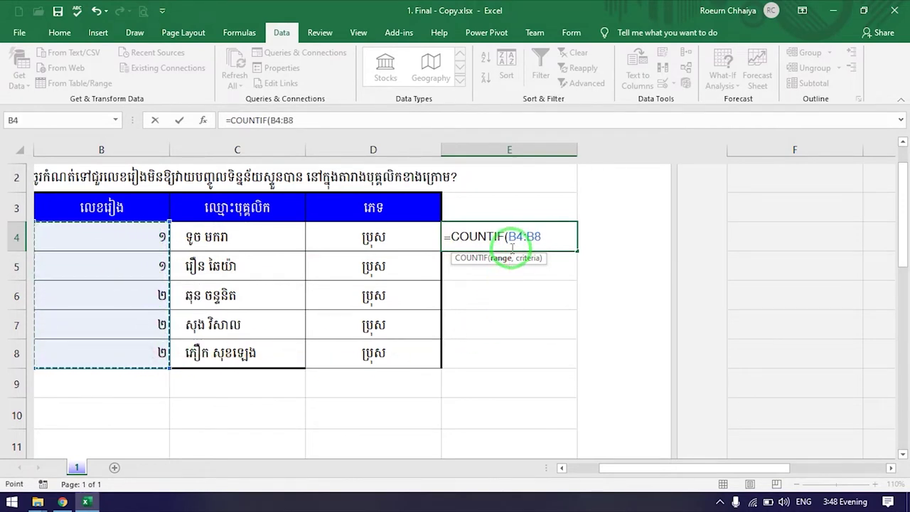
text(,)
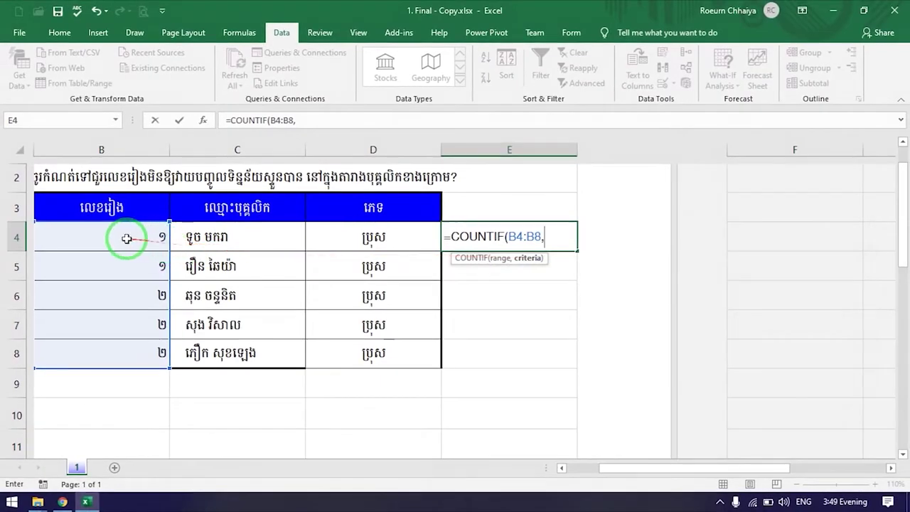
click(126, 239)
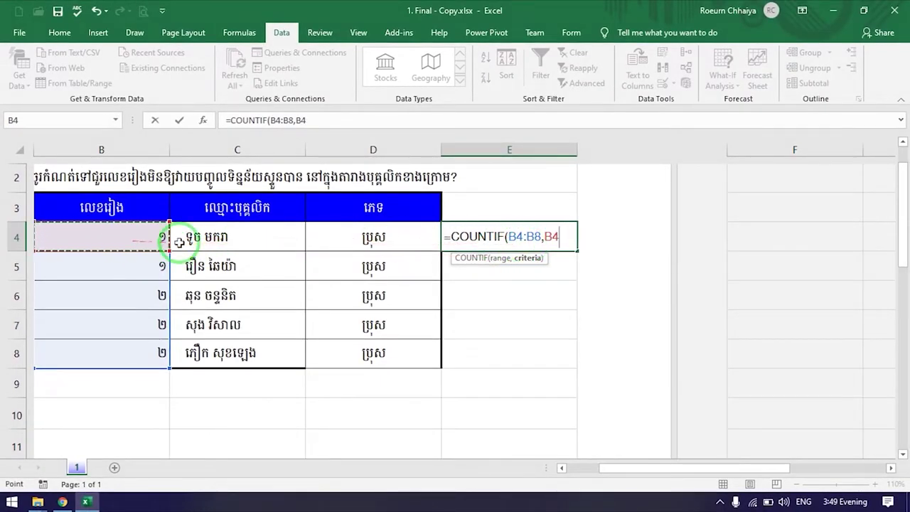
text())
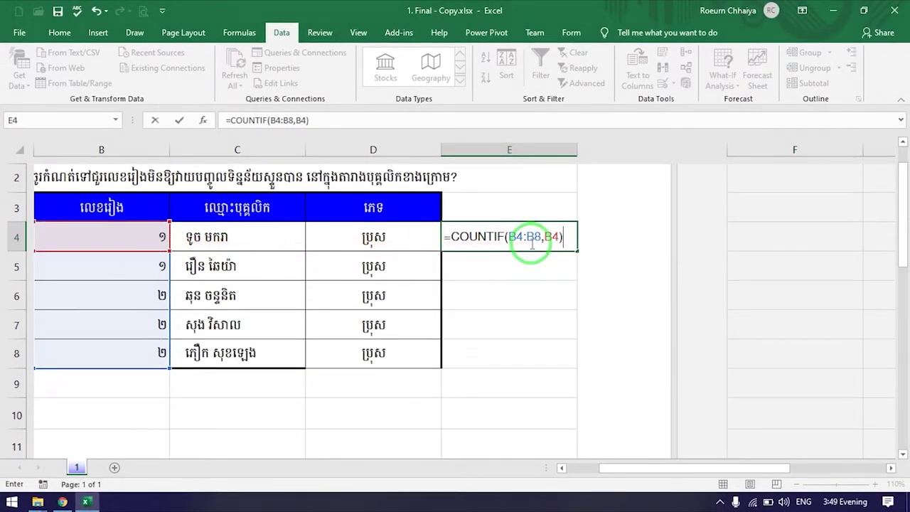
click(532, 244)
key(Return)
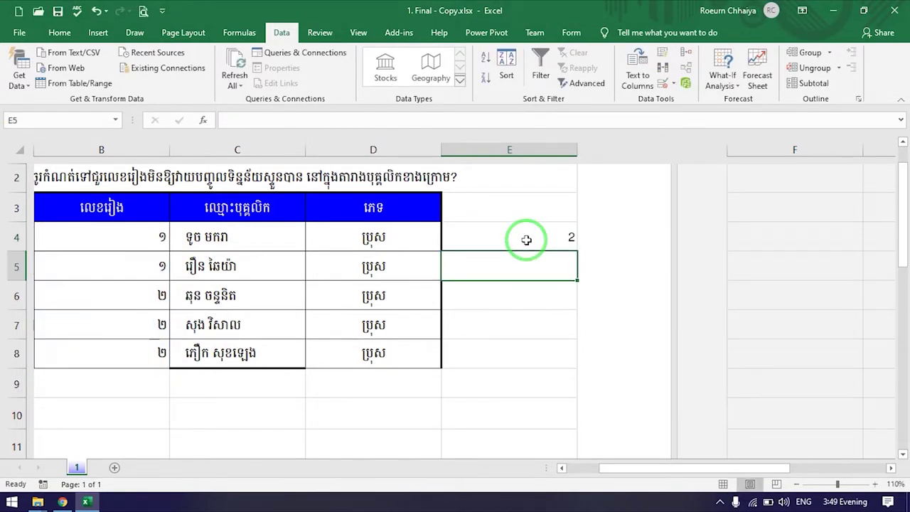
Check B5, then reselect E4 to prepare copying its formula down
key(Left)
key(Left)
key(Left)
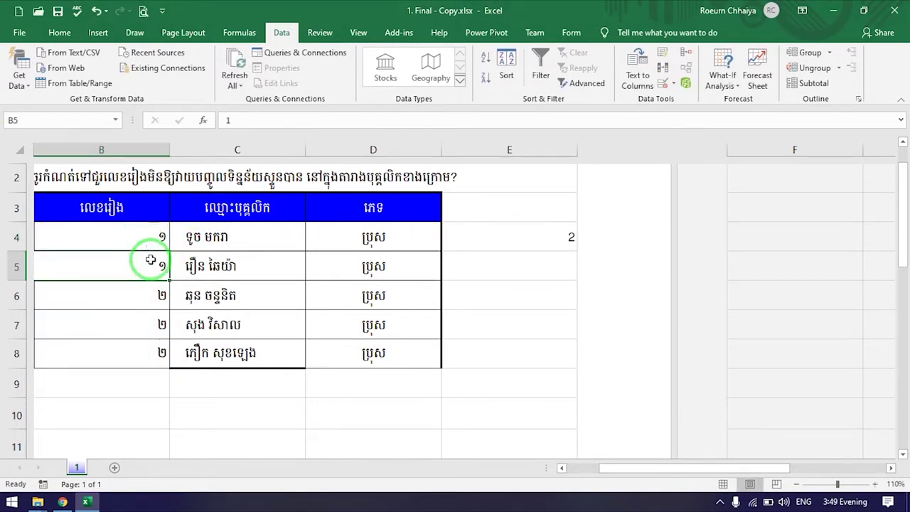
click(566, 242)
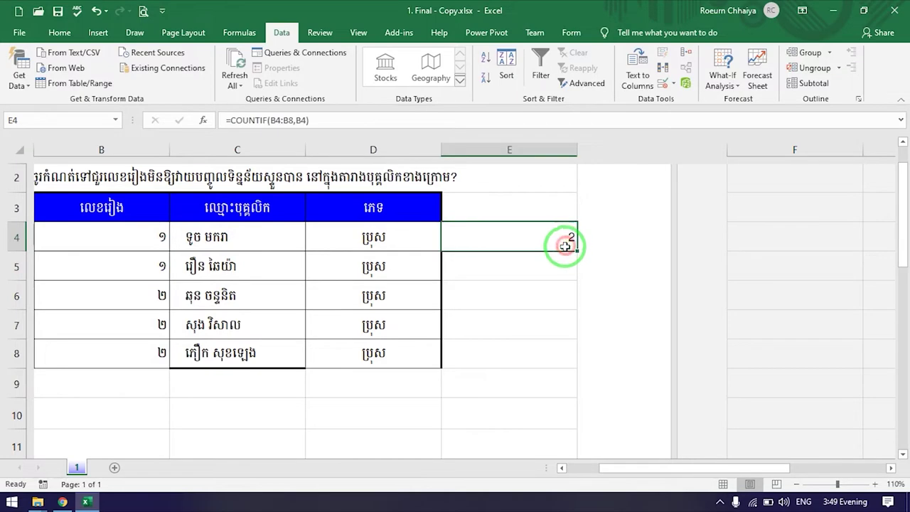
drag(577, 252, 576, 252)
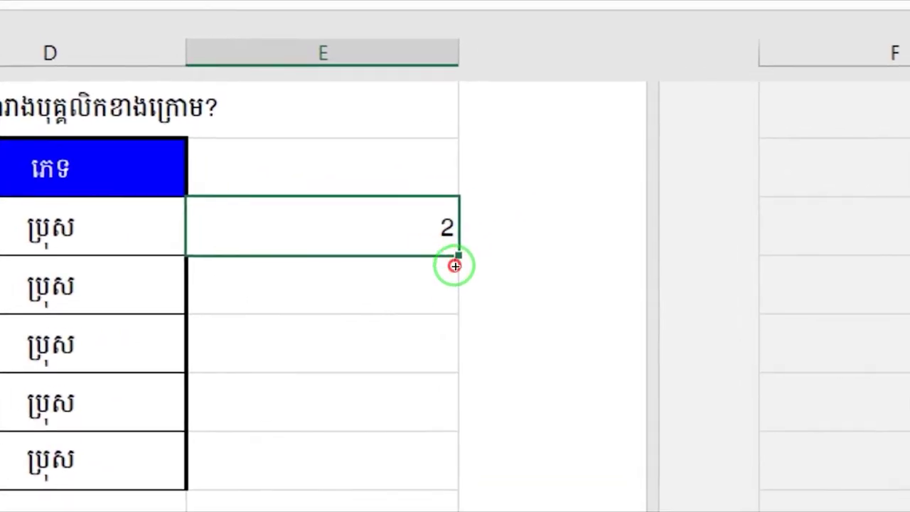
Fill E4's COUNTIF formula down to E8 and inspect E5's shifted B5:B9 range
drag(455, 266, 455, 489)
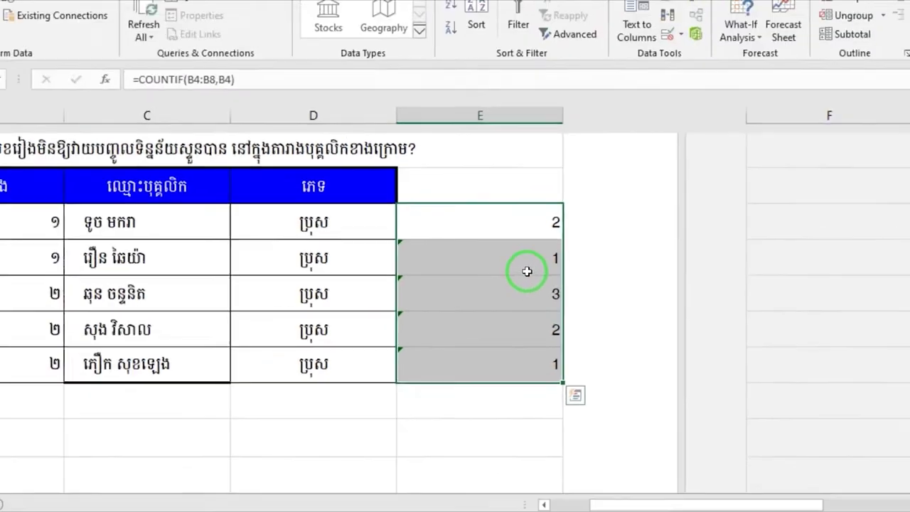
click(544, 273)
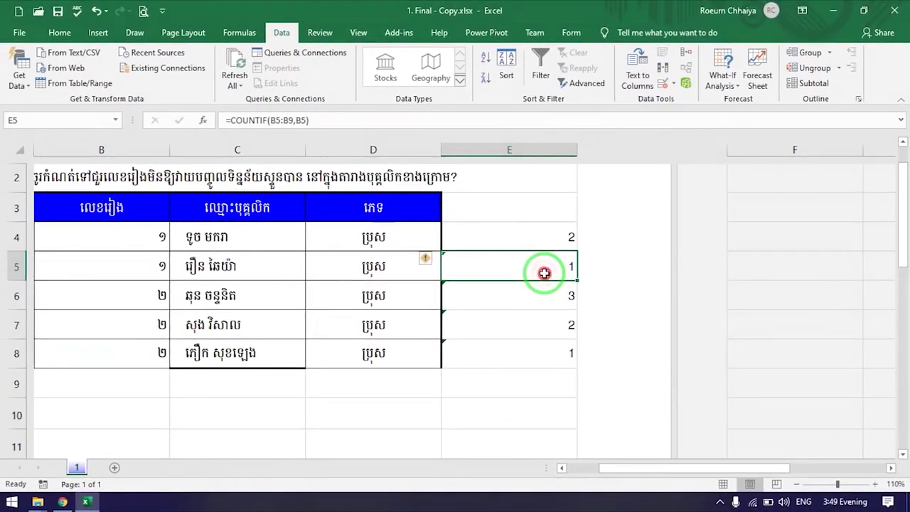
double_click(544, 273)
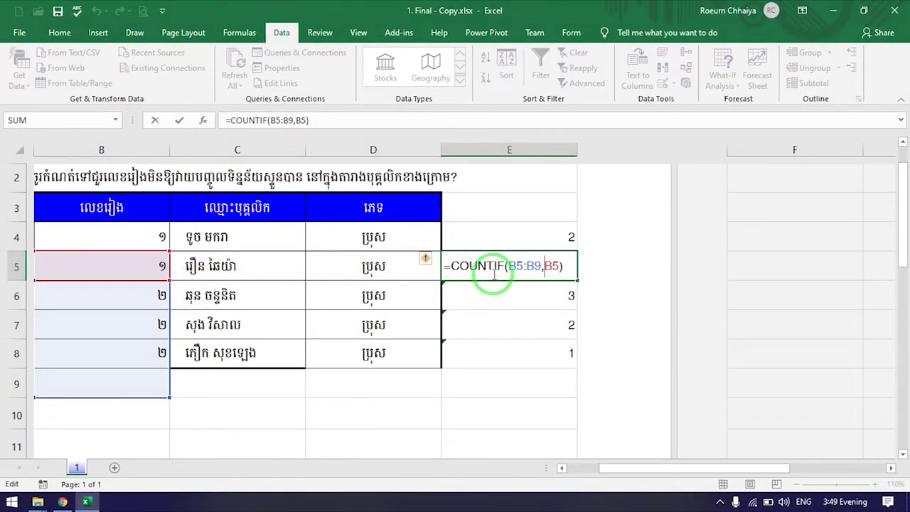
key(Return)
click(526, 273)
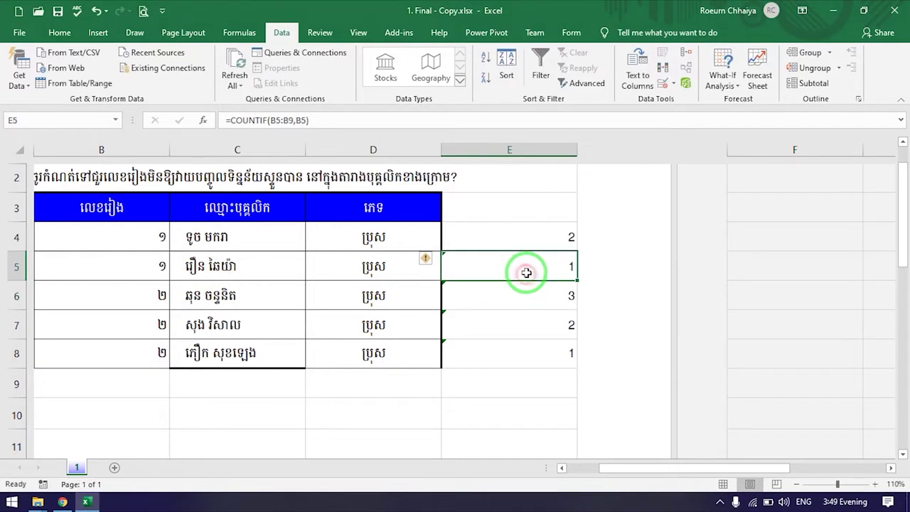
Open E4's formula and highlight its B4 criteria and B4:B8 range references
click(552, 240)
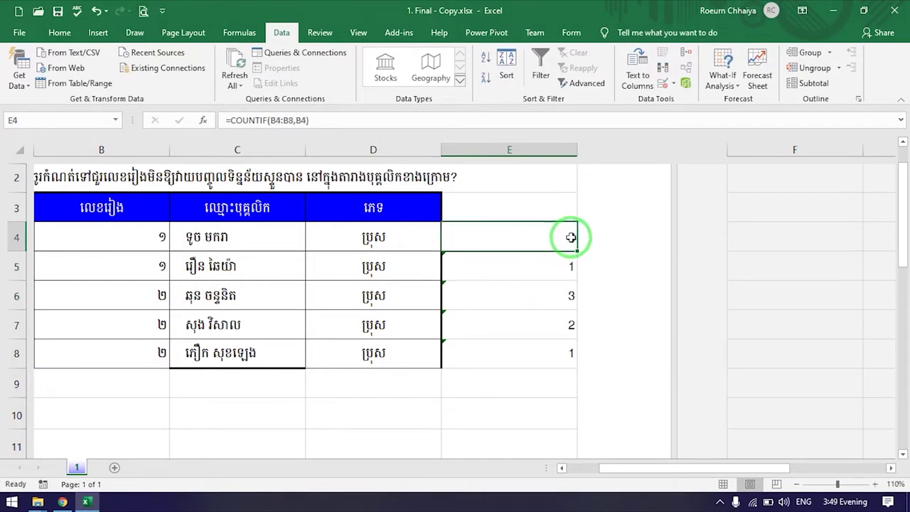
double_click(571, 237)
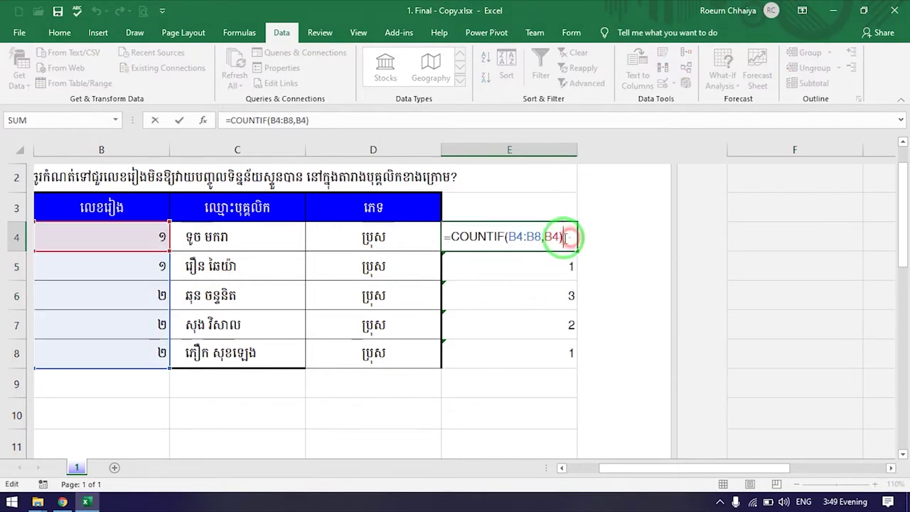
click(513, 236)
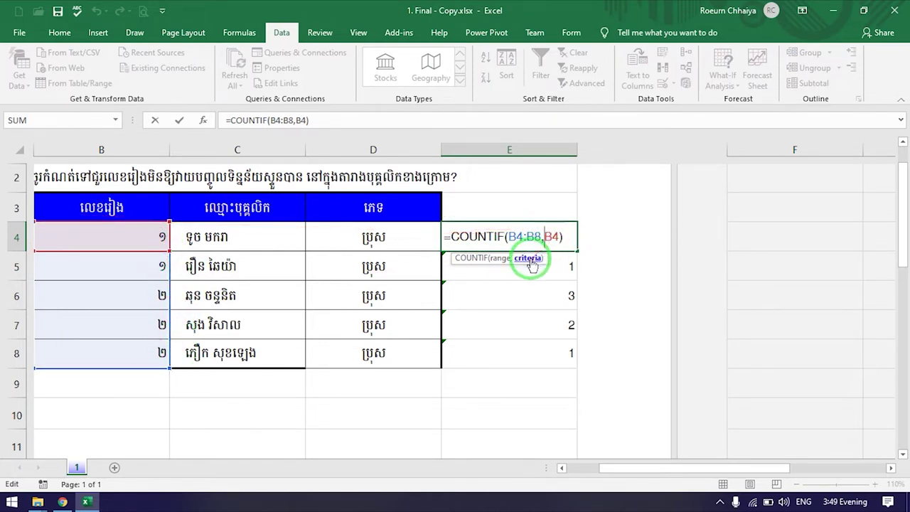
double_click(552, 235)
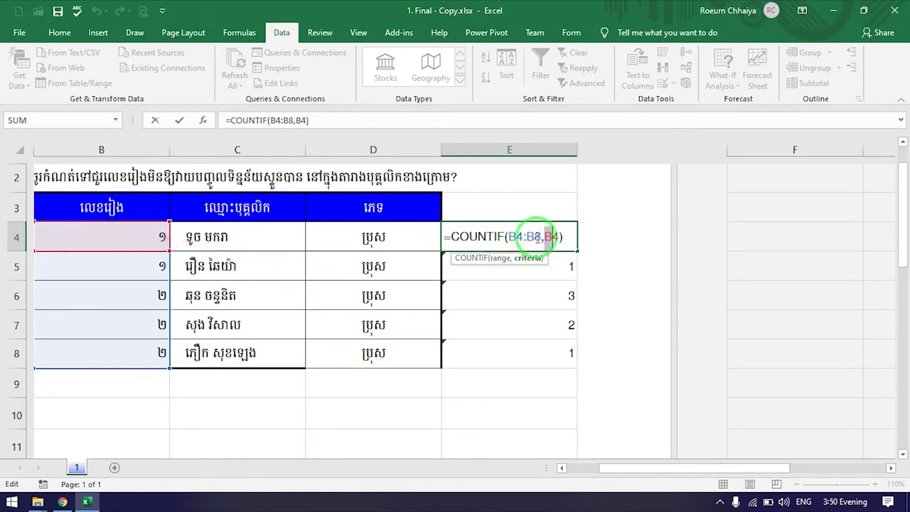
drag(536, 235, 518, 236)
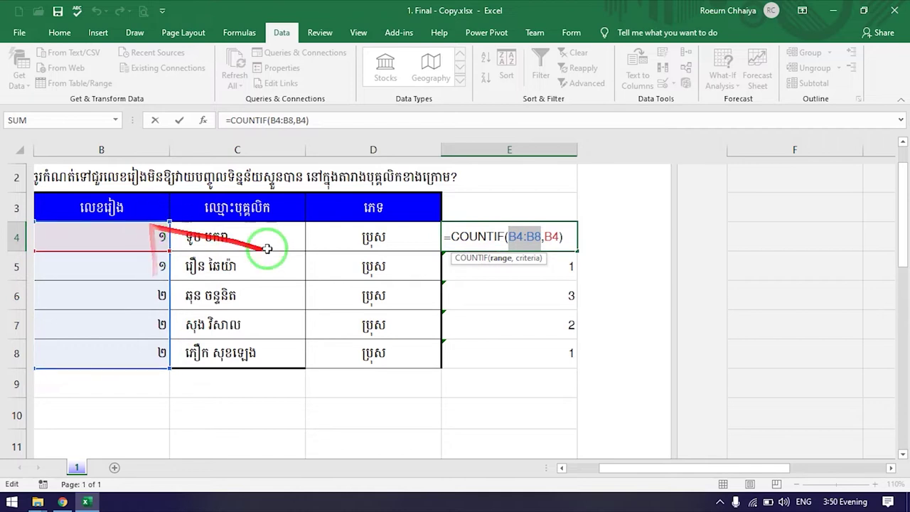
key(Return)
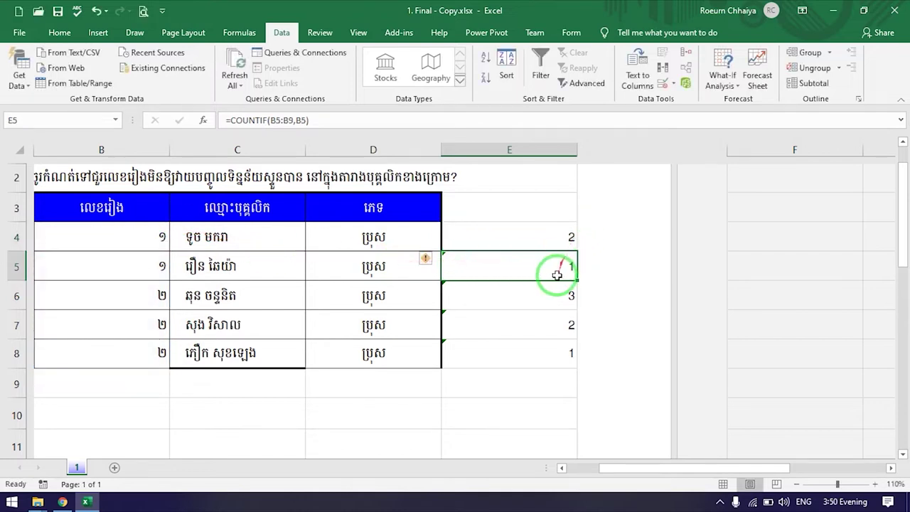
Open E5's formula and highlight its B5 criteria and shifted B5:B9 range
double_click(554, 273)
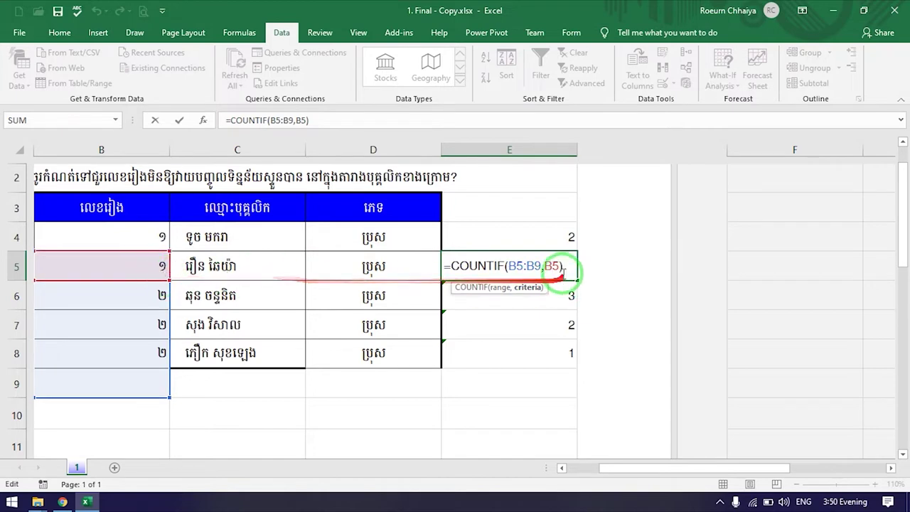
double_click(550, 266)
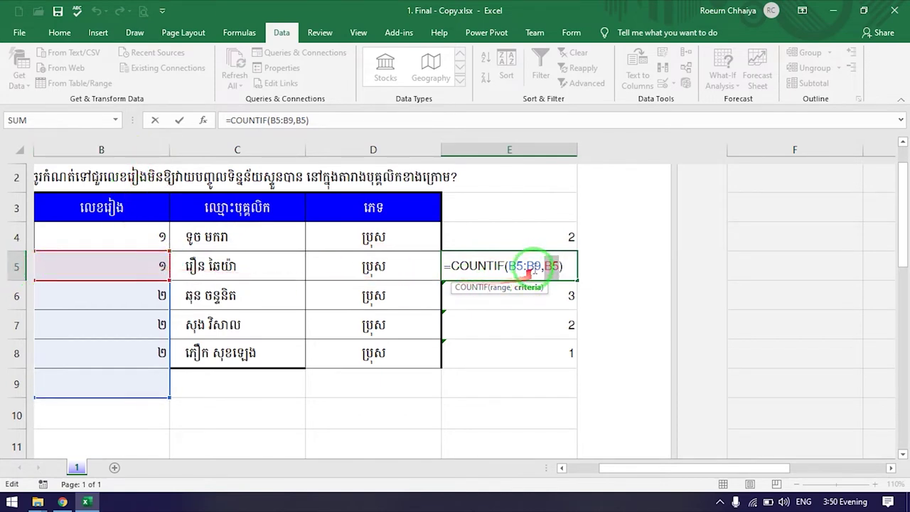
drag(541, 265, 509, 265)
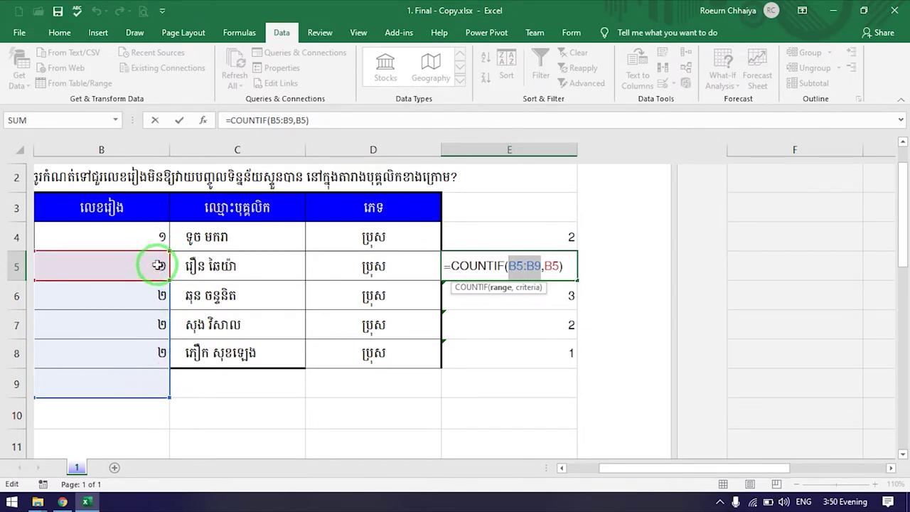
key(Return)
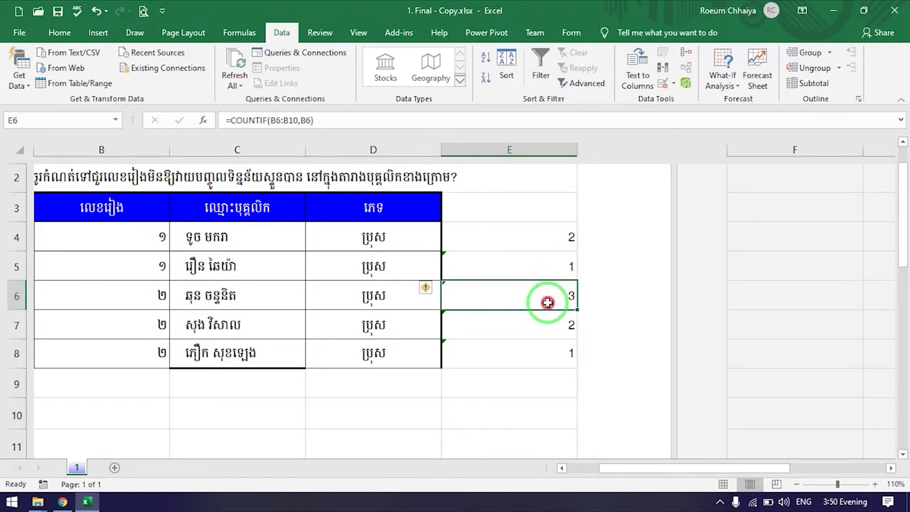
Open E6's formula, highlight its B6 criteria and B6:B10 range, and commit it showing 3
double_click(548, 303)
double_click(558, 295)
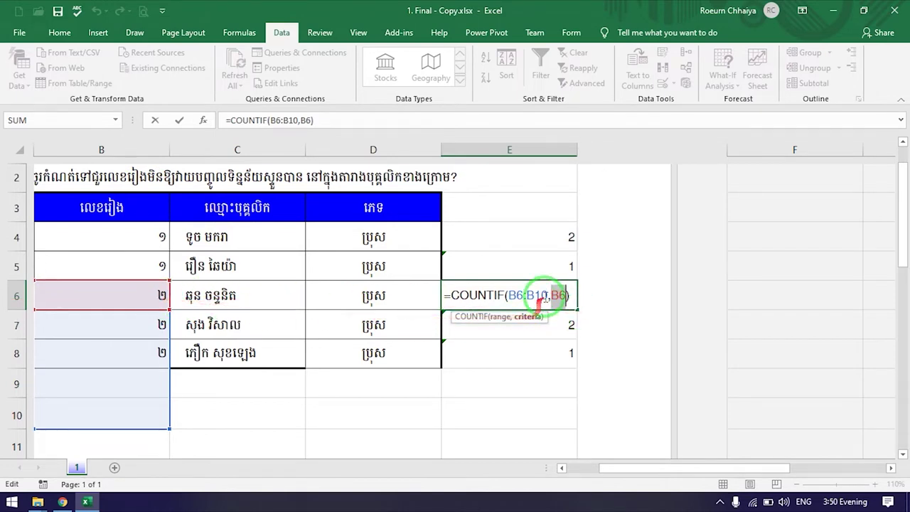
drag(548, 296, 508, 295)
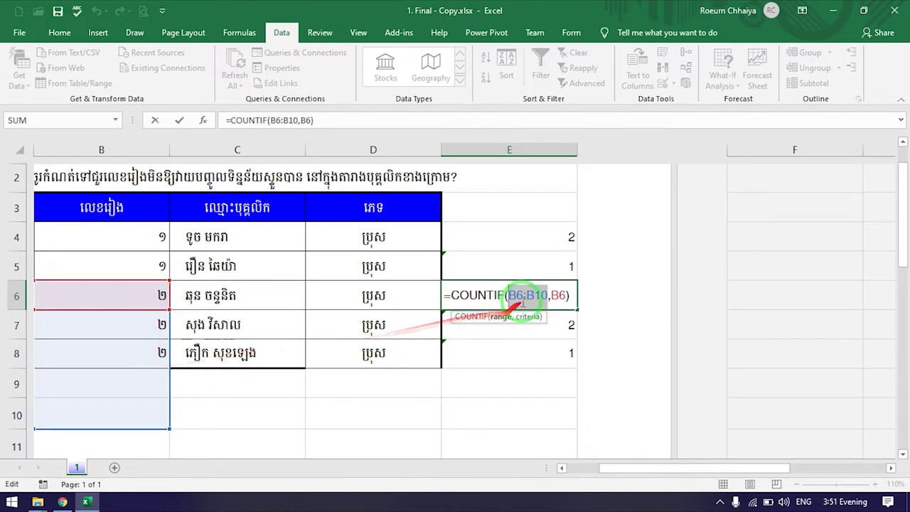
click(550, 323)
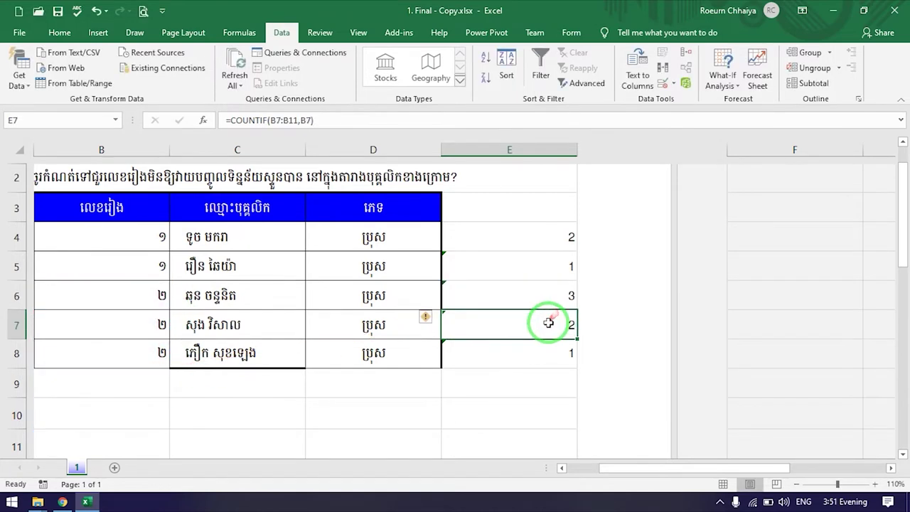
double_click(545, 326)
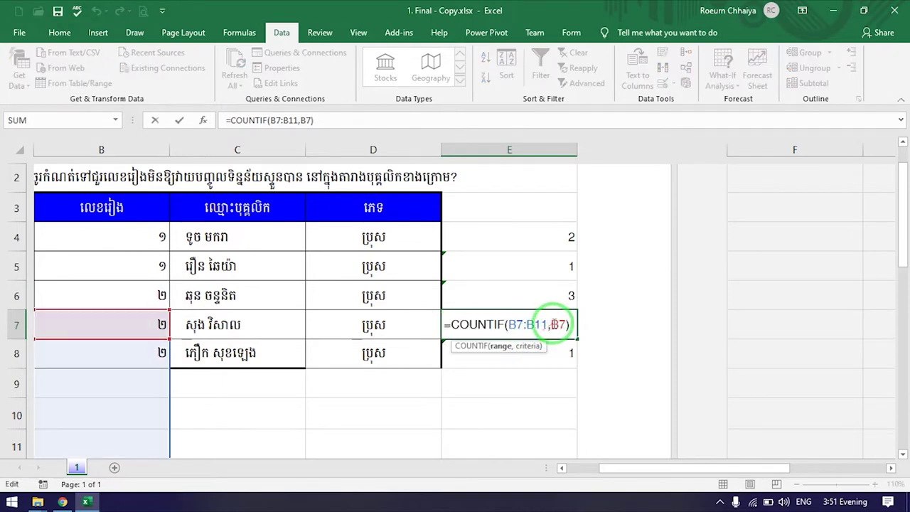
drag(554, 324, 562, 324)
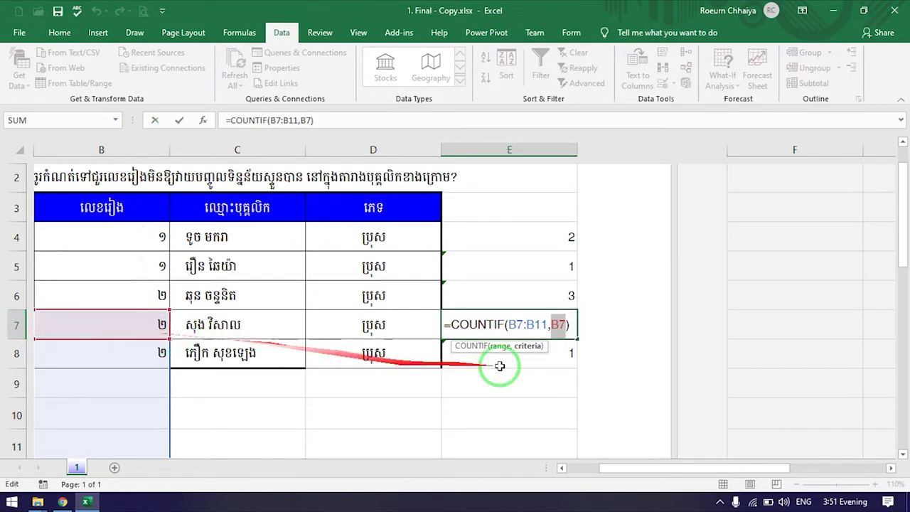
click(543, 324)
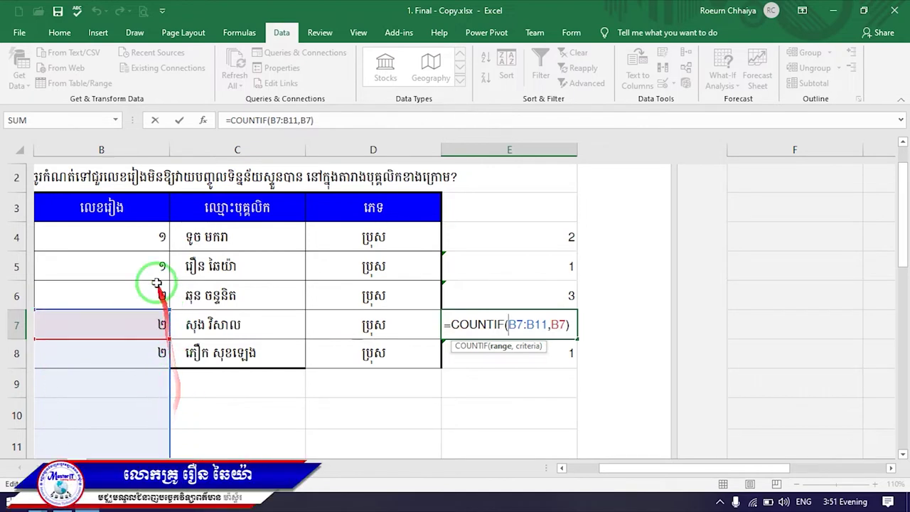
key(Return)
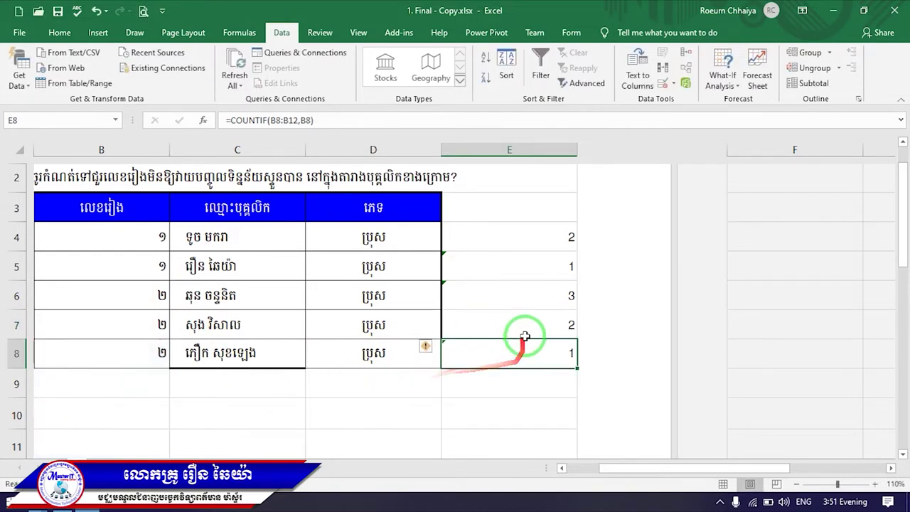
drag(539, 260, 547, 344)
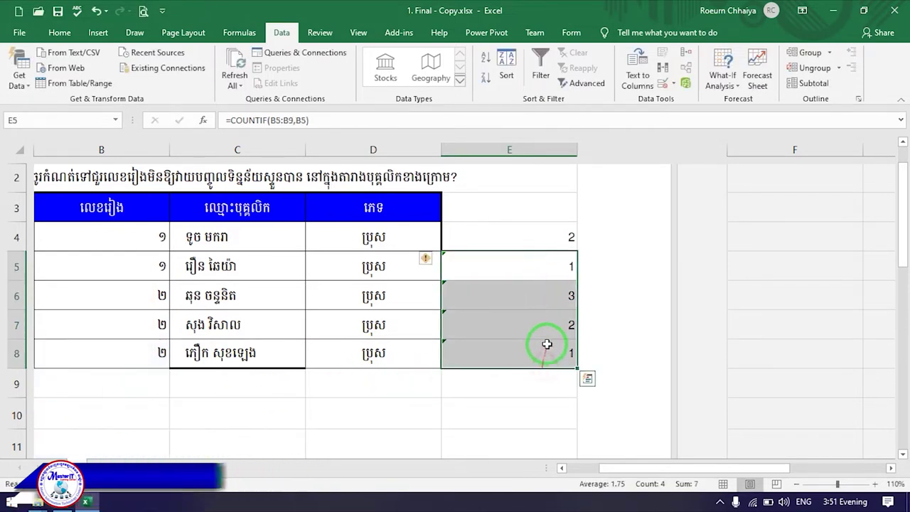
key(Delete)
Open E4's formula and delete its old COUNTIF arguments
click(549, 234)
double_click(549, 234)
click(536, 238)
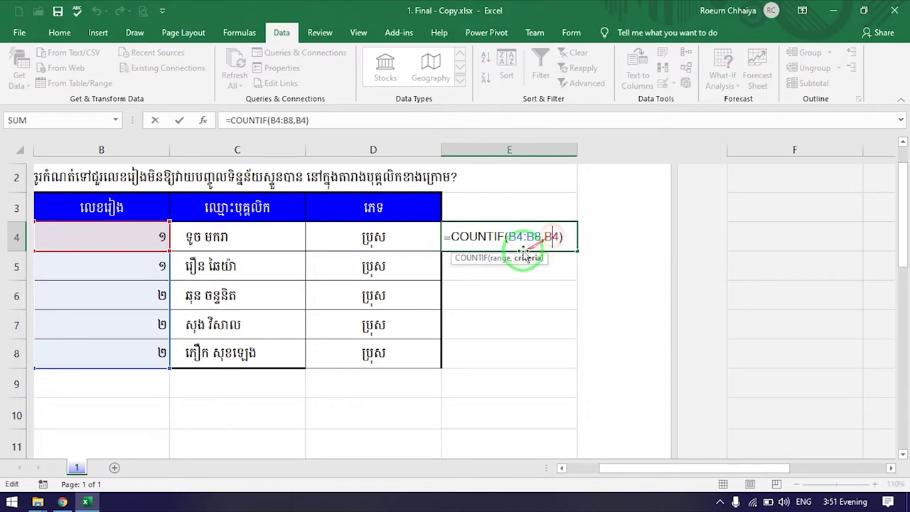
drag(569, 235, 517, 237)
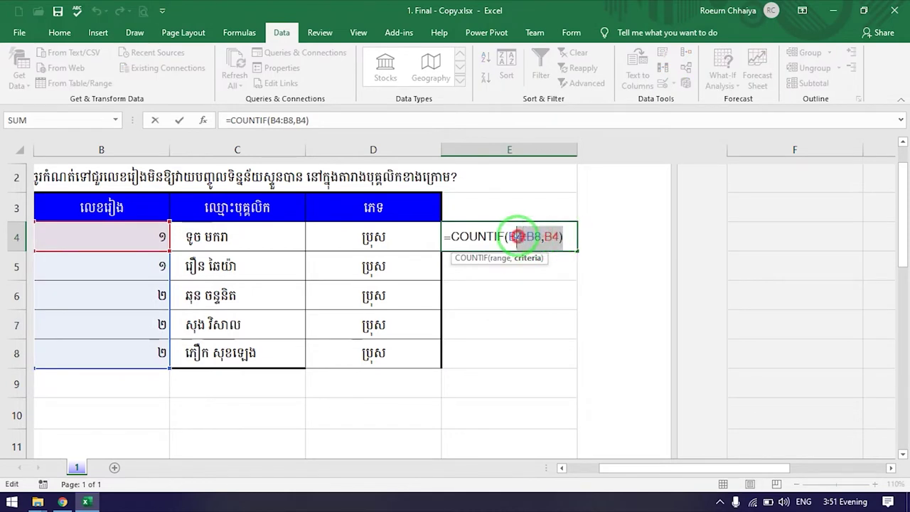
key(BackSpace)
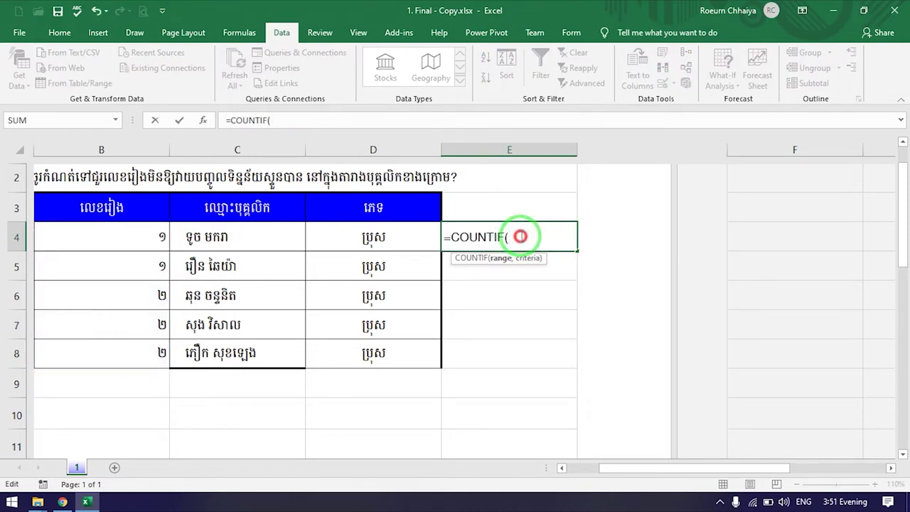
Rebuild E4 as =COUNTIF($B$4:$B$8,B4) using F4, then fill it down to E8
mouse_move(126, 238)
mouse_down()
mouse_move(141, 327)
mouse_move(132, 353)
mouse_up()
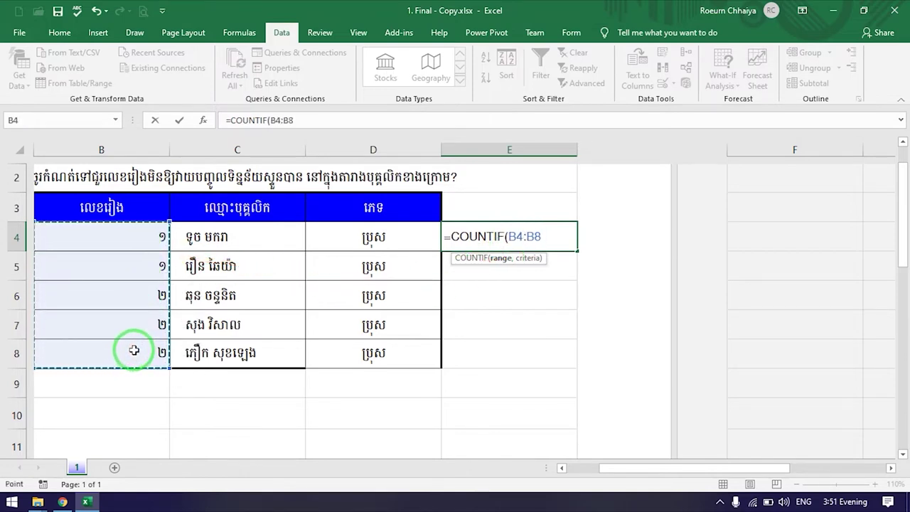
key(F4)
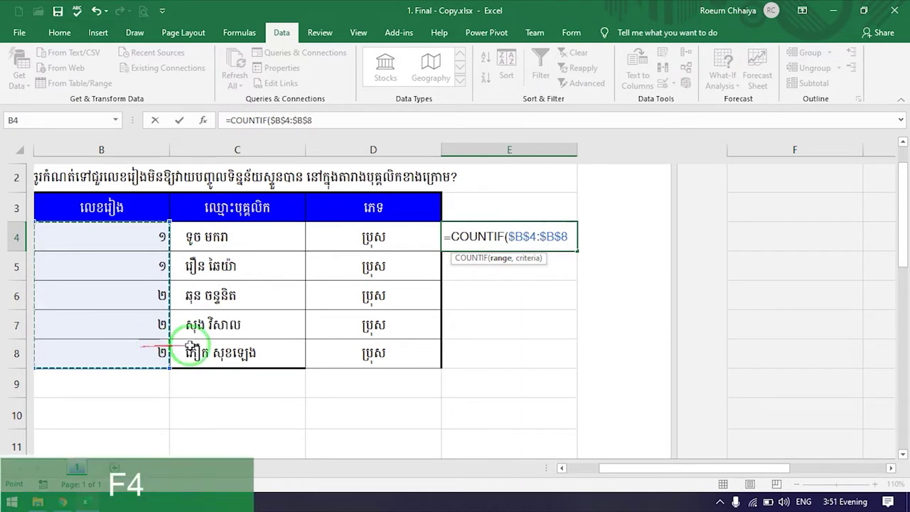
text(,)
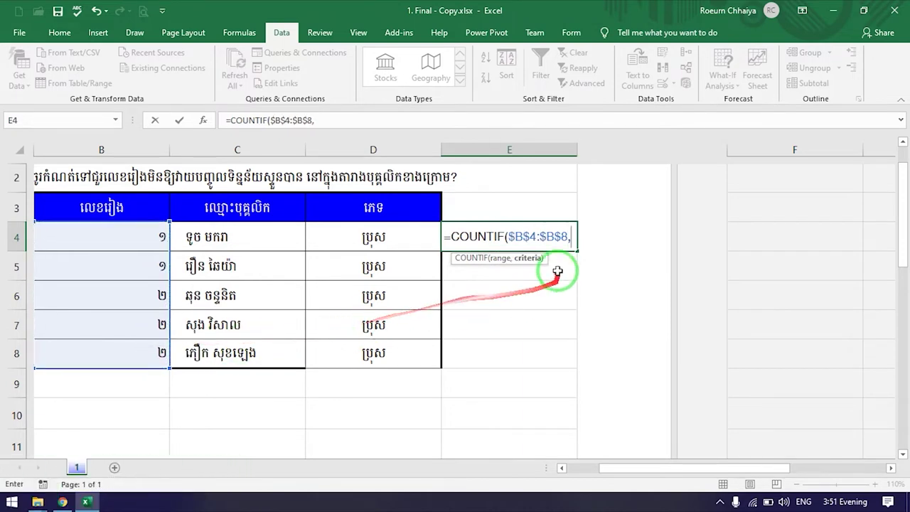
click(140, 233)
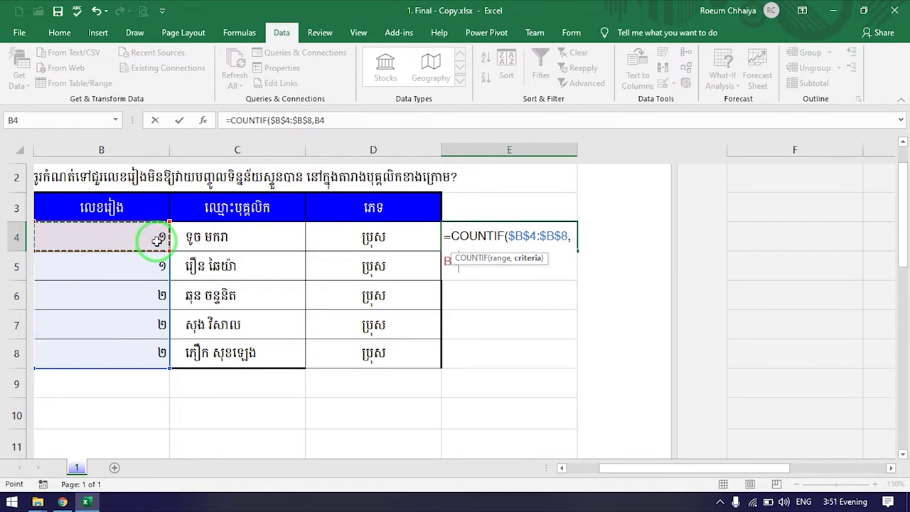
text())
key(Return)
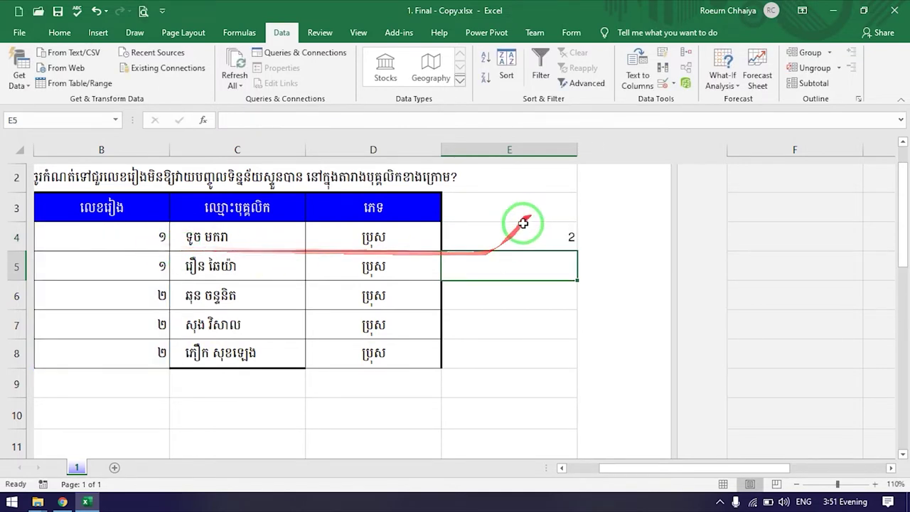
click(533, 237)
drag(578, 251, 574, 367)
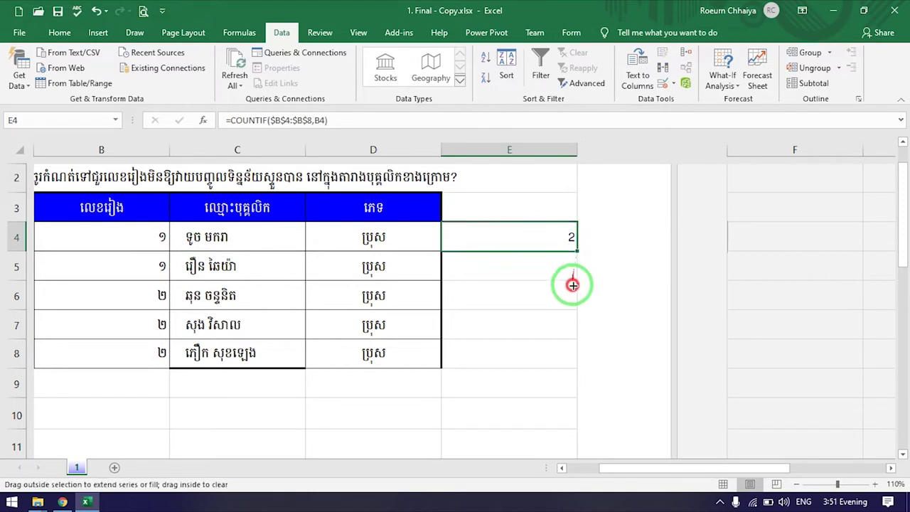
Check the copied formulas in E5 through E8 against the sequence number in B8
click(534, 239)
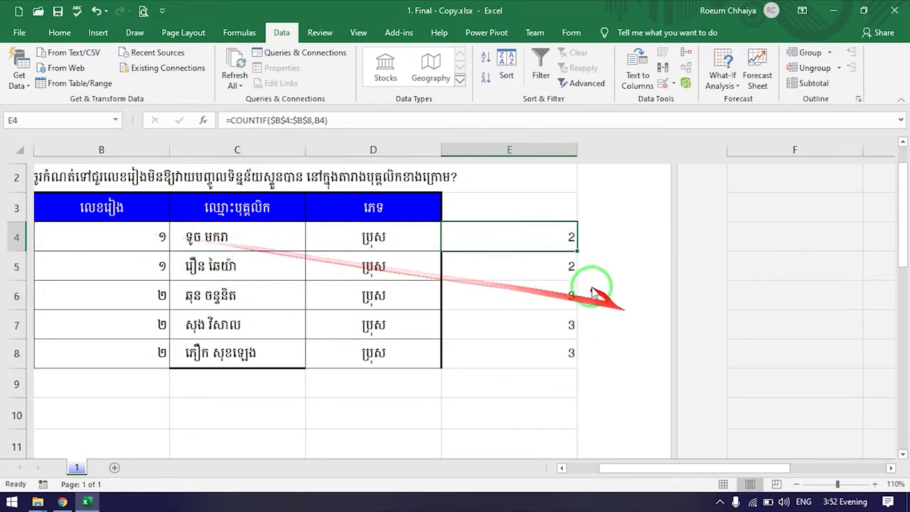
click(555, 266)
double_click(556, 267)
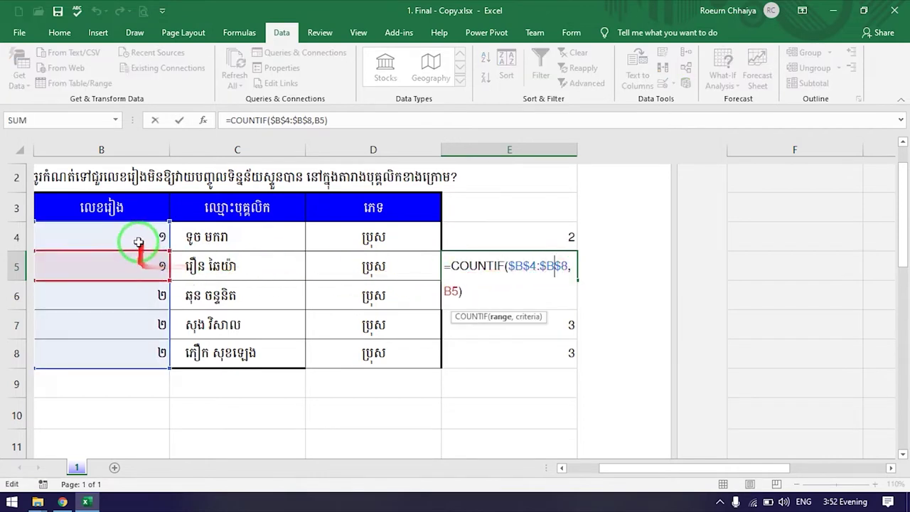
click(535, 311)
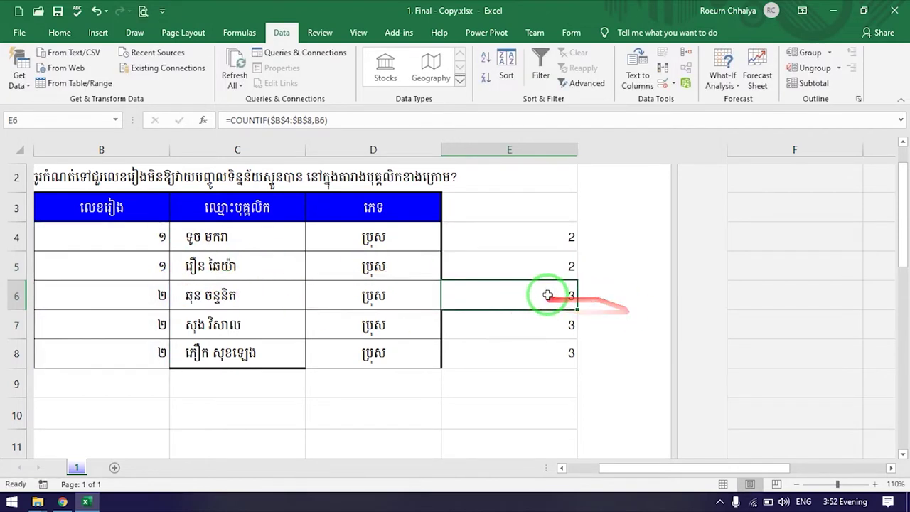
click(556, 324)
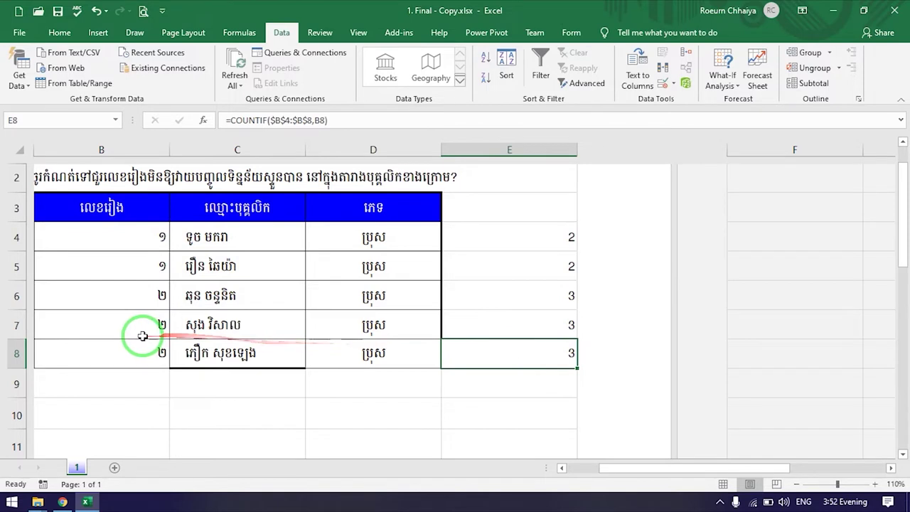
click(138, 349)
click(501, 356)
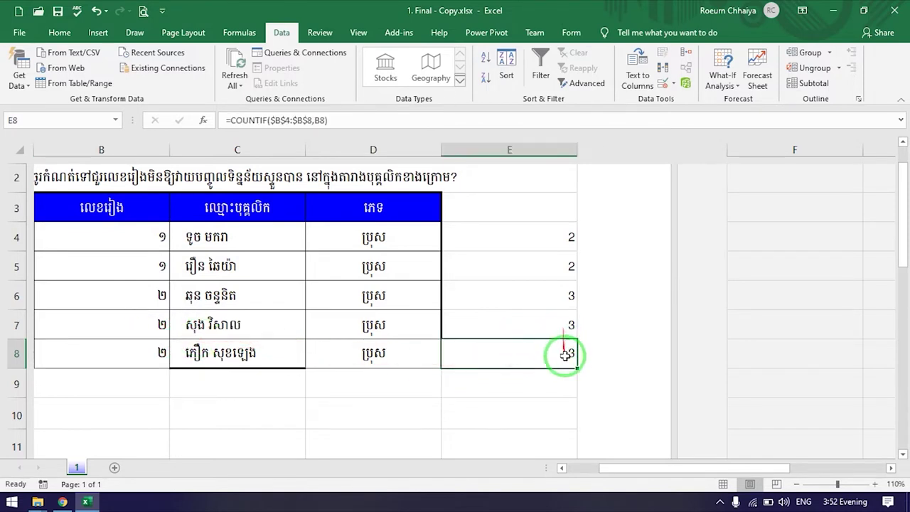
click(148, 353)
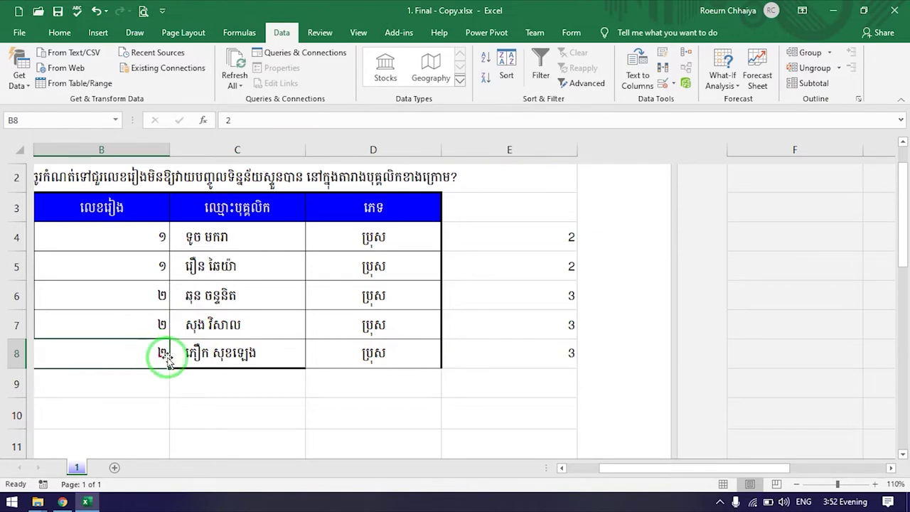
Open E8's formula to highlight its fixed $B$4:$B$8 range, then close it unchanged
double_click(508, 357)
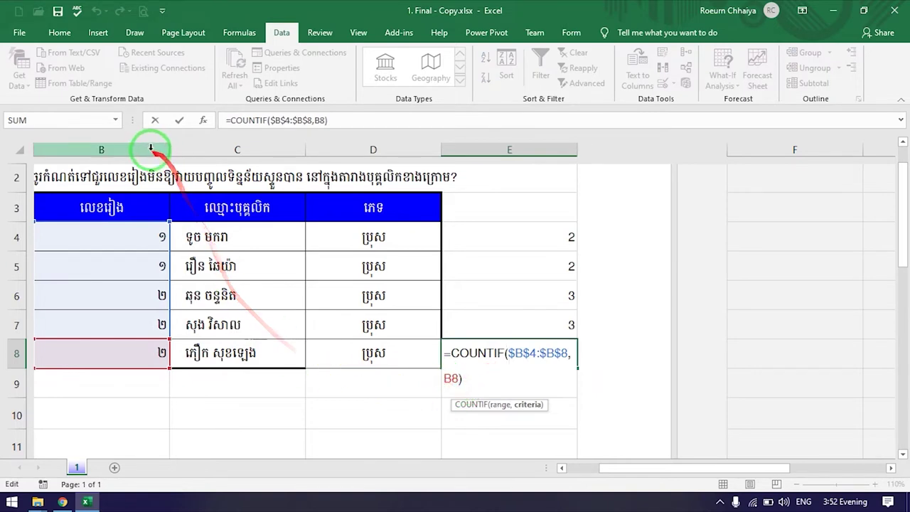
drag(154, 368, 33, 359)
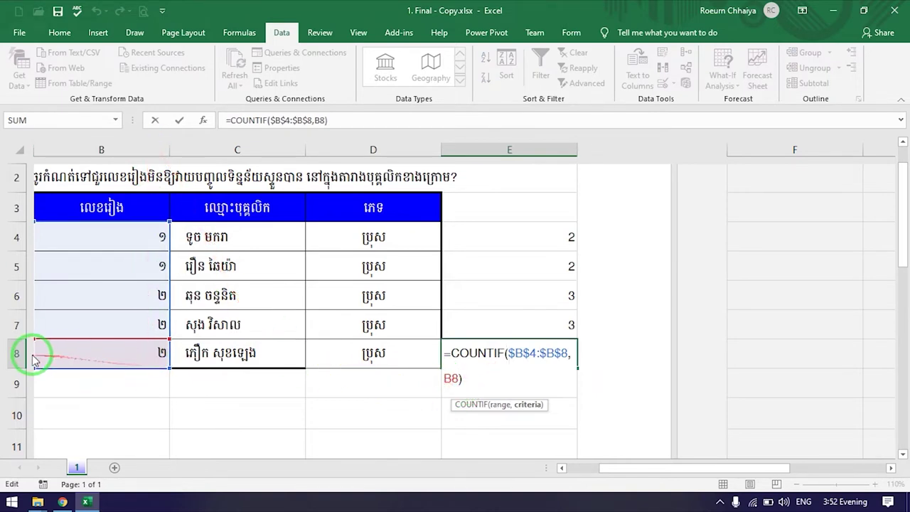
mouse_move(510, 354)
mouse_down()
mouse_move(556, 353)
mouse_move(33, 248)
mouse_up()
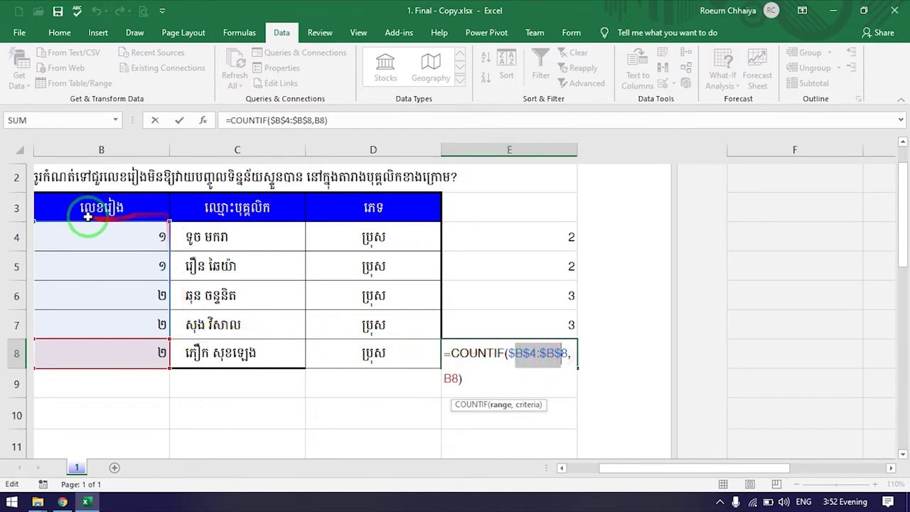
drag(33, 249, 513, 374)
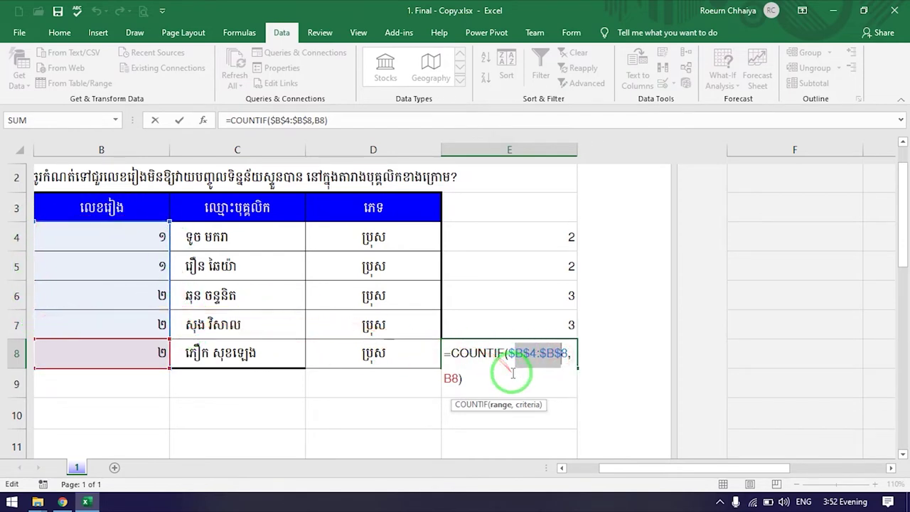
click(508, 353)
key(Return)
Highlight E4's absolute $B$4:$B$8 range, confirm it, refill column E and check E6
click(545, 235)
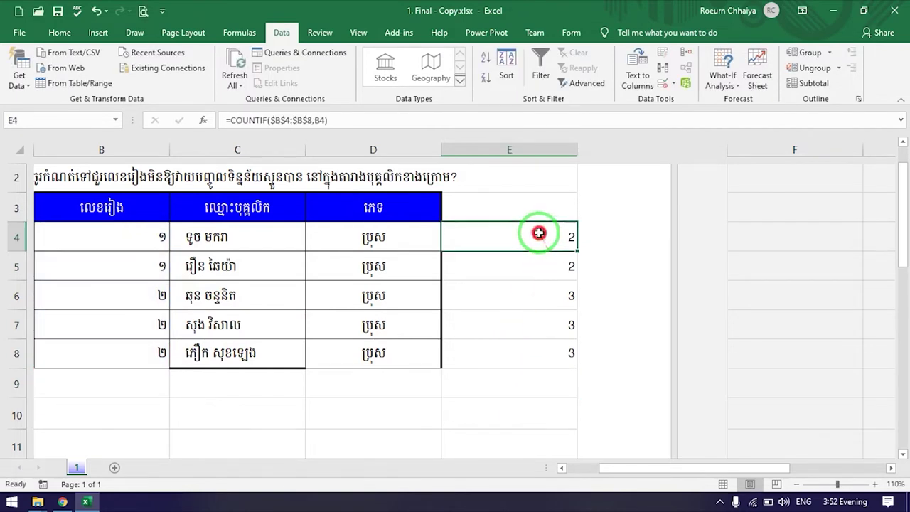
double_click(527, 236)
drag(512, 235, 565, 237)
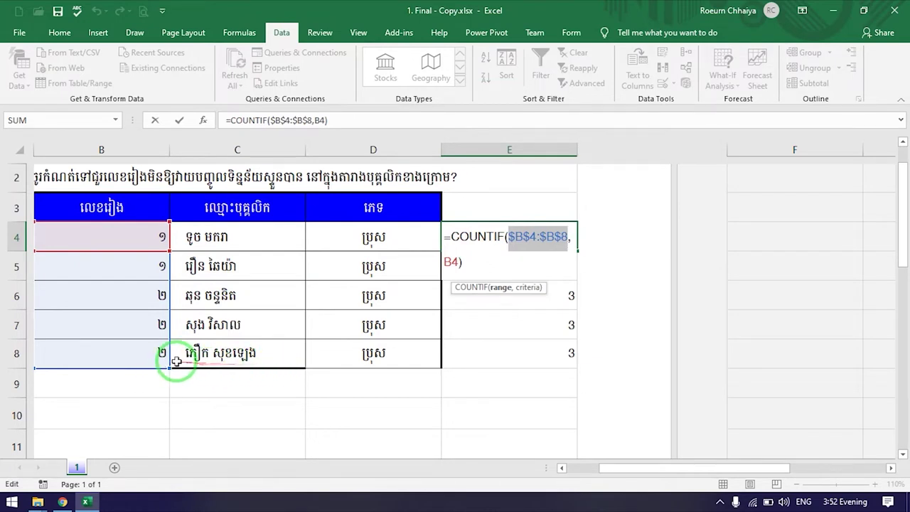
key(Return)
drag(573, 296, 551, 306)
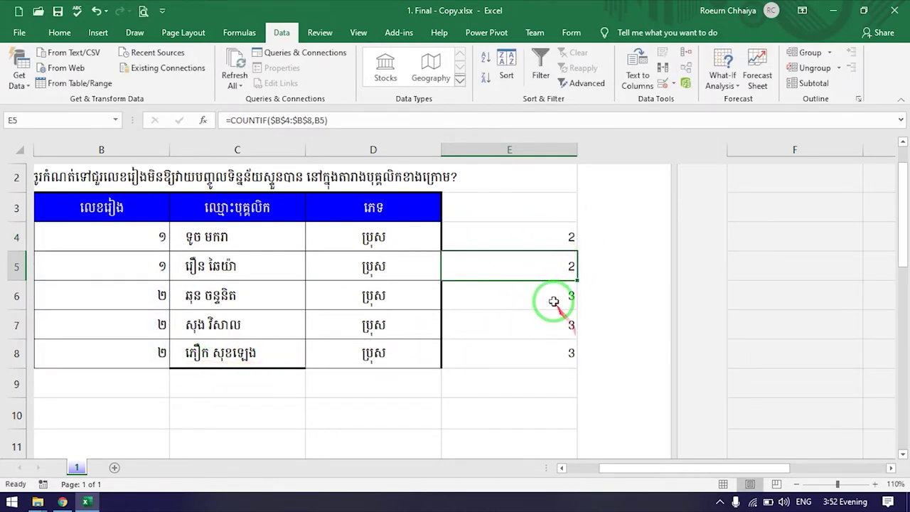
double_click(553, 305)
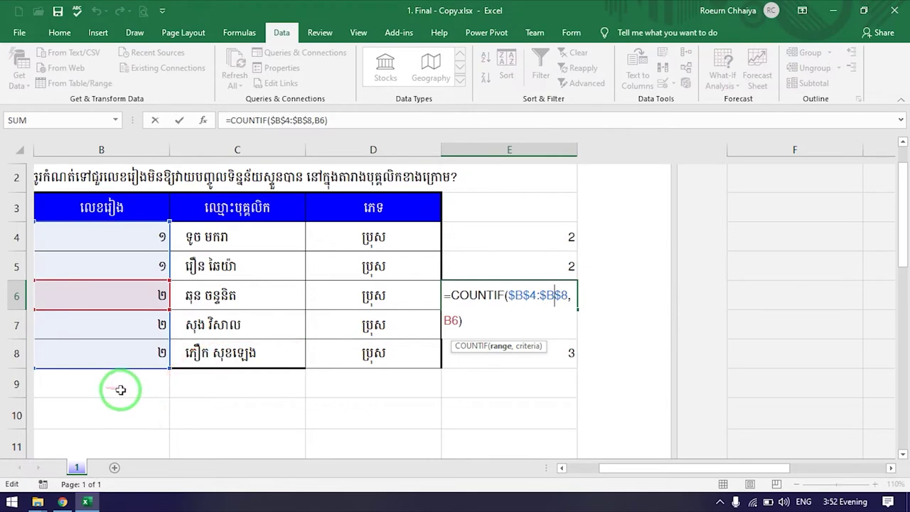
key(Return)
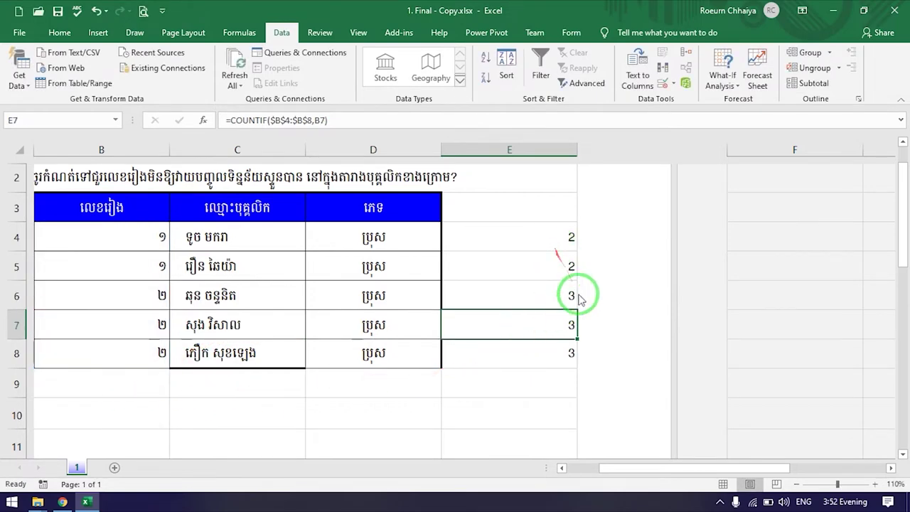
drag(658, 470, 610, 471)
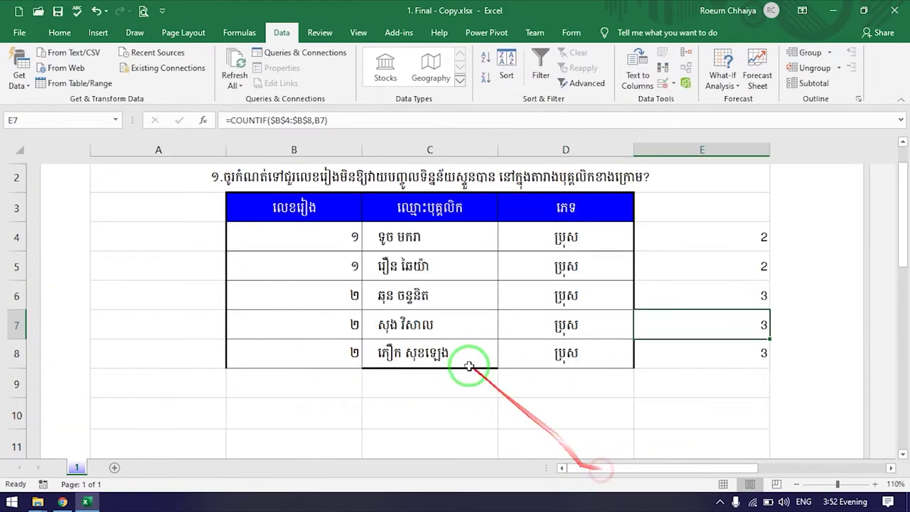
Clear the sequence numbers from B4:B8 so every column E count reads 0
click(320, 236)
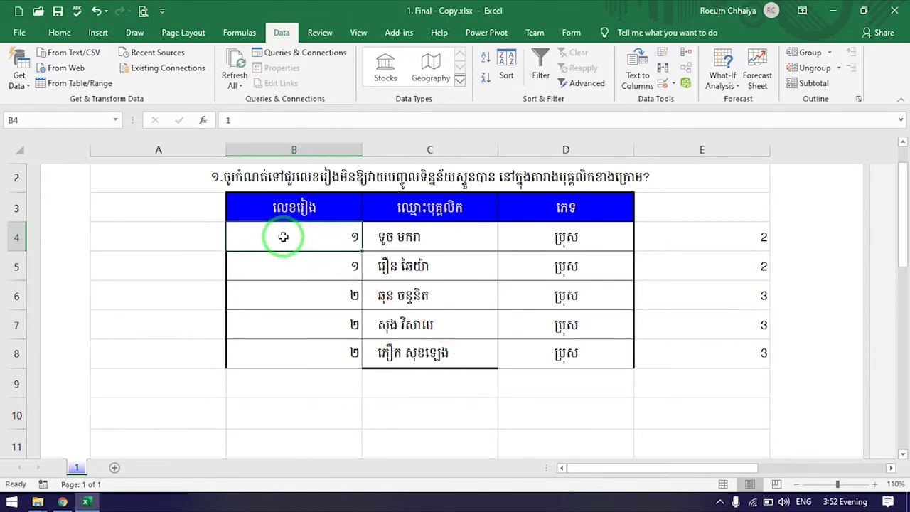
drag(292, 237, 305, 350)
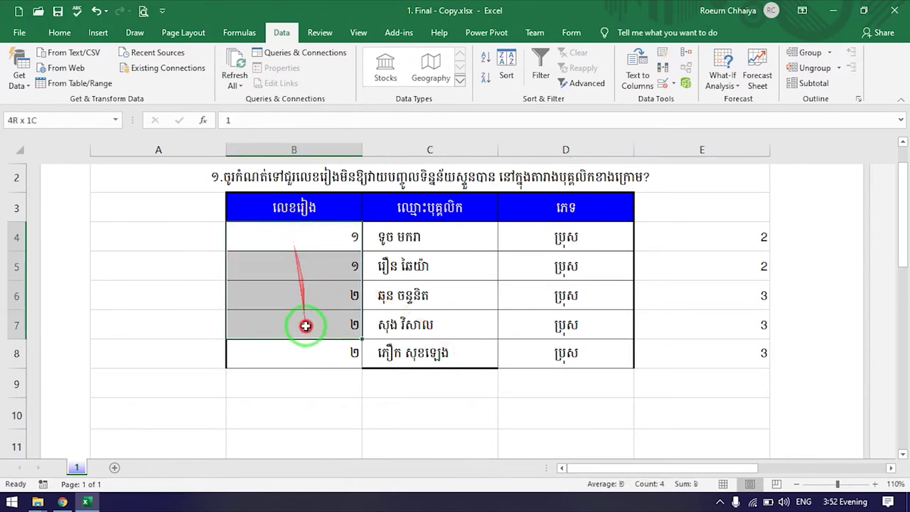
key(Delete)
click(352, 244)
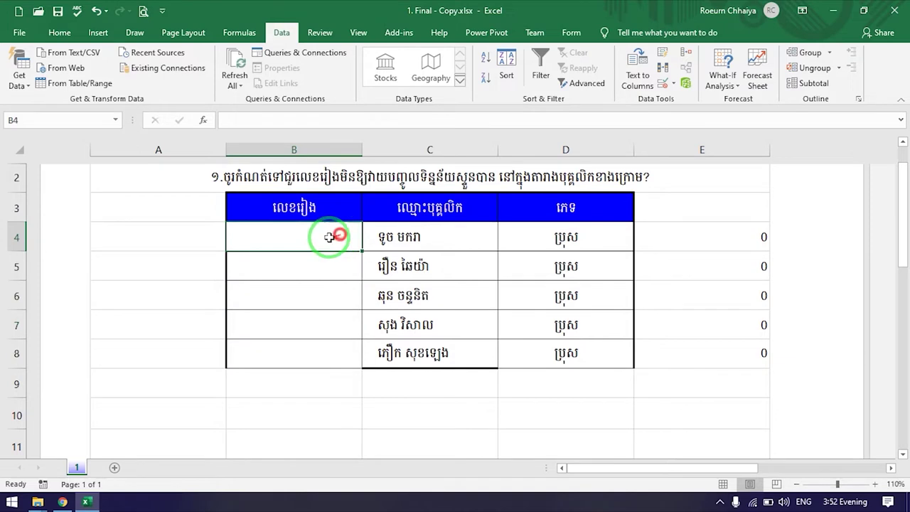
Point out the table headers in B3:D3 and the Khmer title in A2, then reselect B4:B8
mouse_move(306, 213)
mouse_down()
mouse_move(550, 326)
mouse_move(544, 361)
mouse_up()
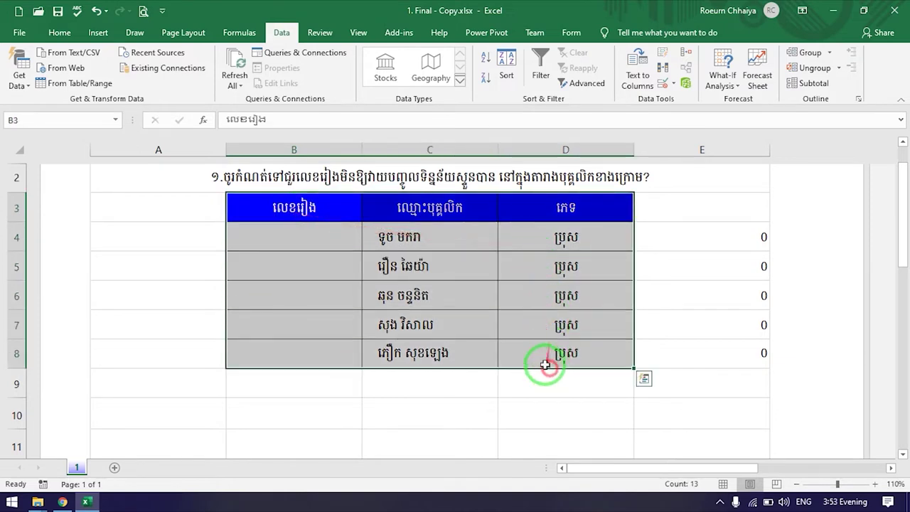
click(317, 211)
click(436, 217)
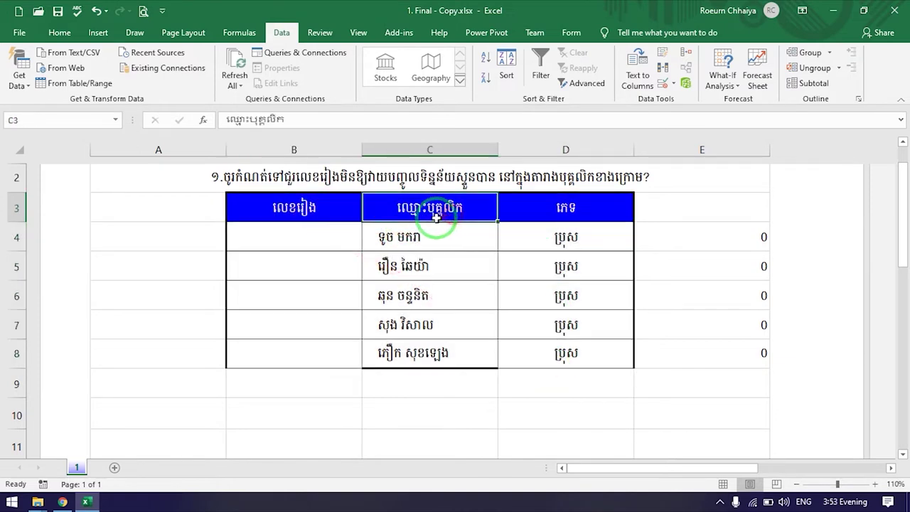
click(596, 209)
click(238, 178)
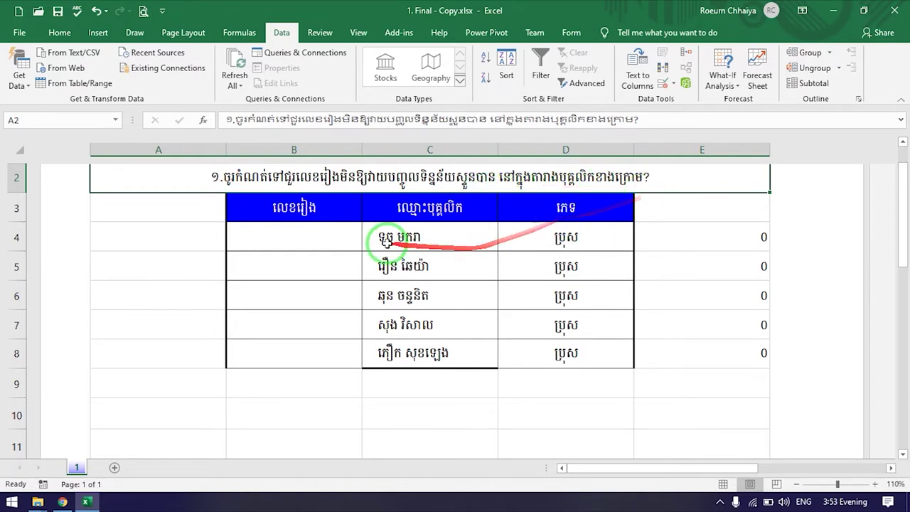
drag(311, 241, 317, 348)
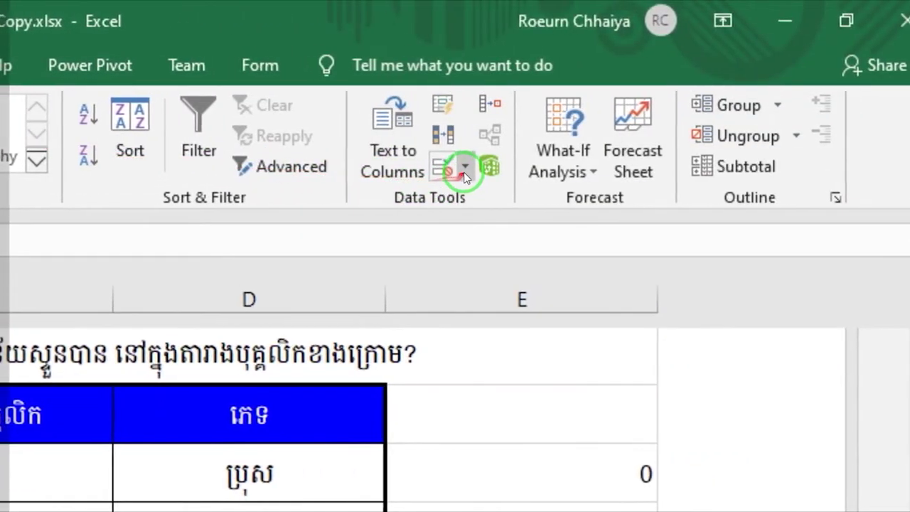
Open Data Validation for B4:B8 and look over its Settings, Input Message and Error Alert tabs
click(455, 170)
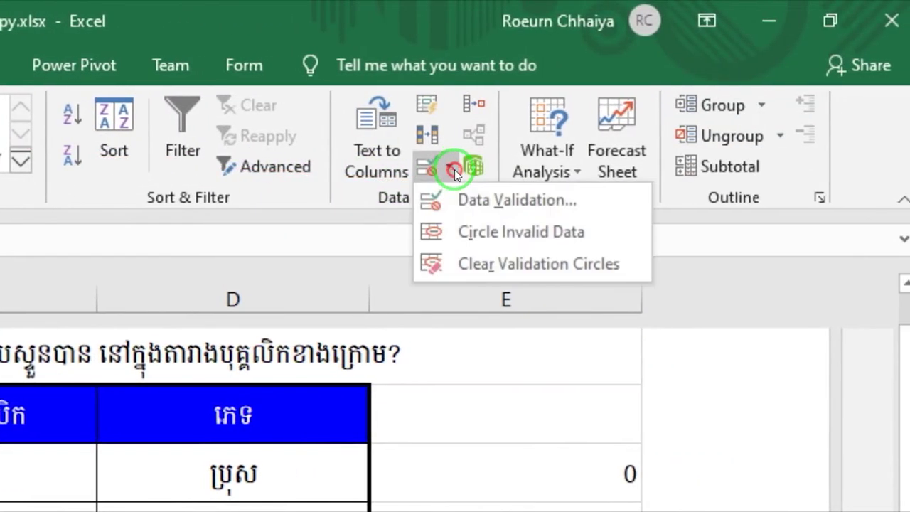
click(456, 199)
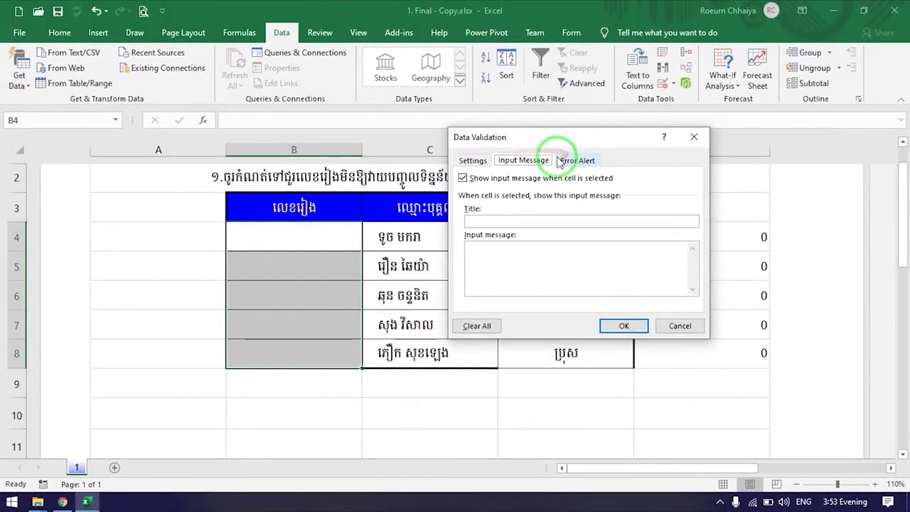
mouse_move(559, 138)
mouse_down()
mouse_move(599, 137)
mouse_move(589, 155)
mouse_up()
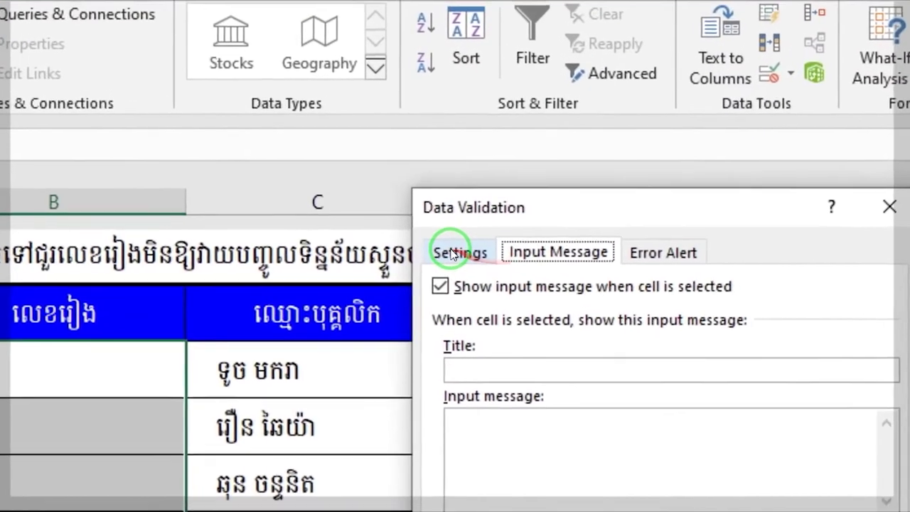
click(502, 176)
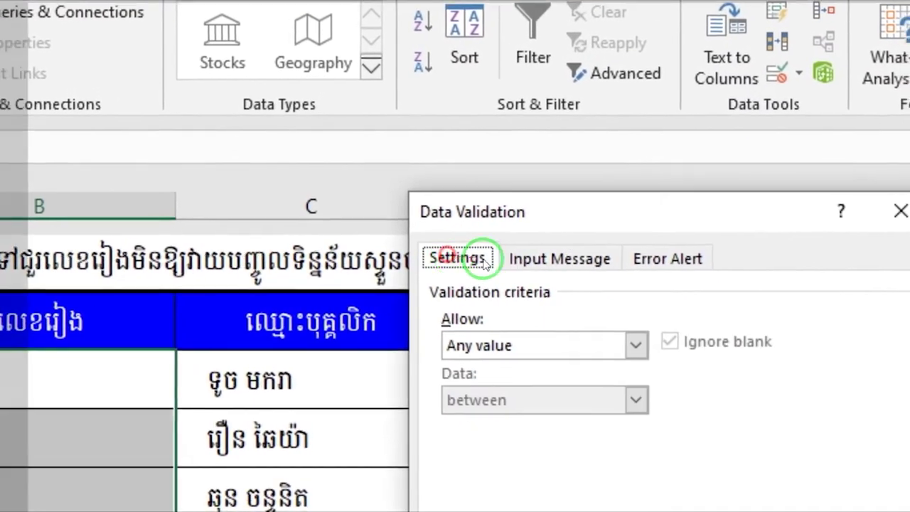
click(466, 254)
click(590, 254)
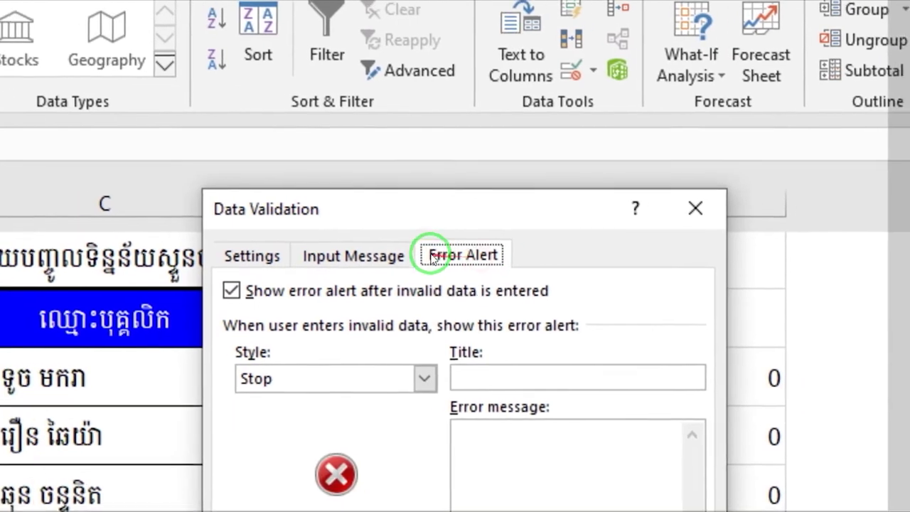
click(394, 261)
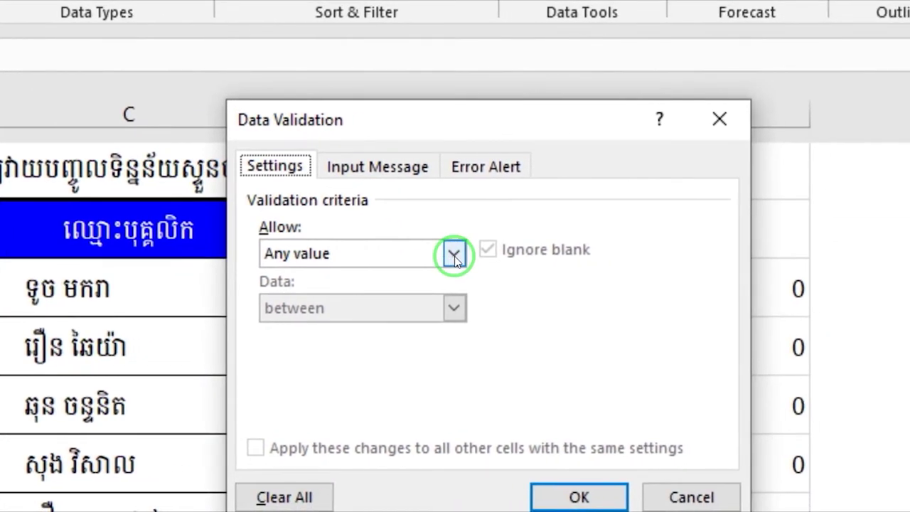
Set the allowed value type to Custom, ready to enter a formula
click(455, 254)
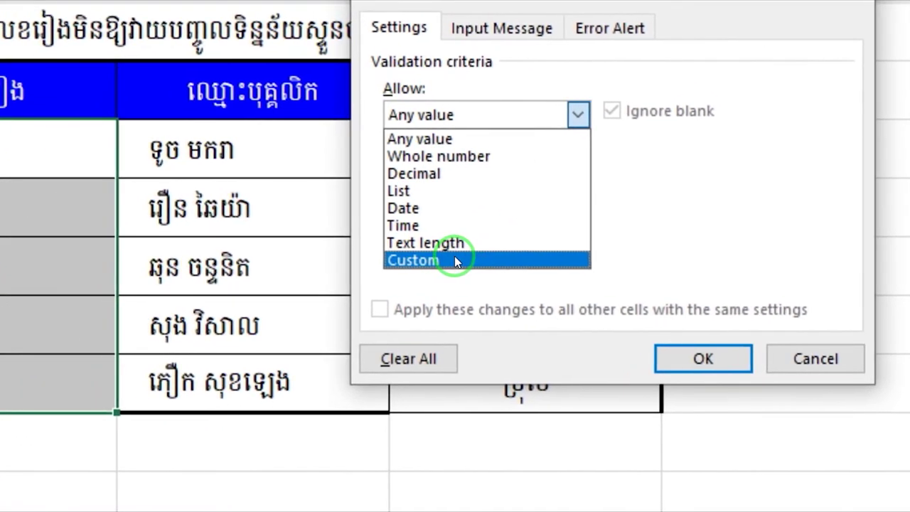
click(454, 261)
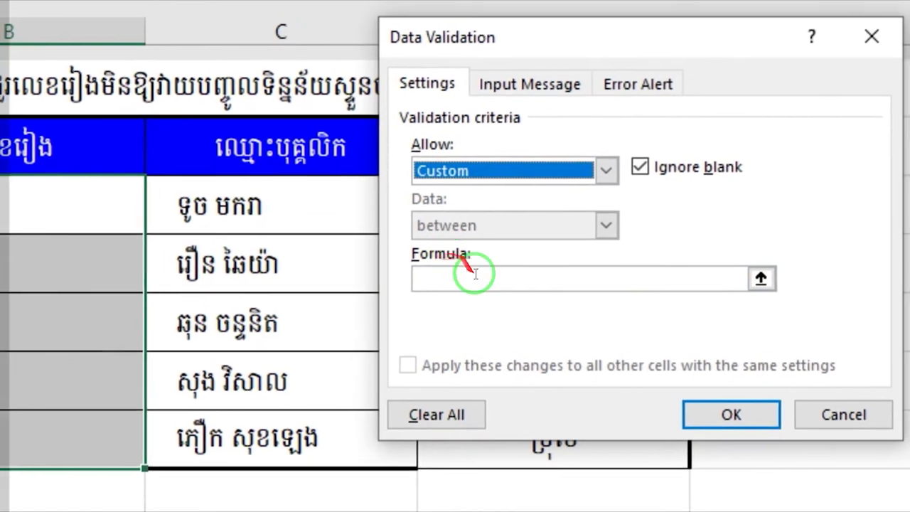
click(474, 279)
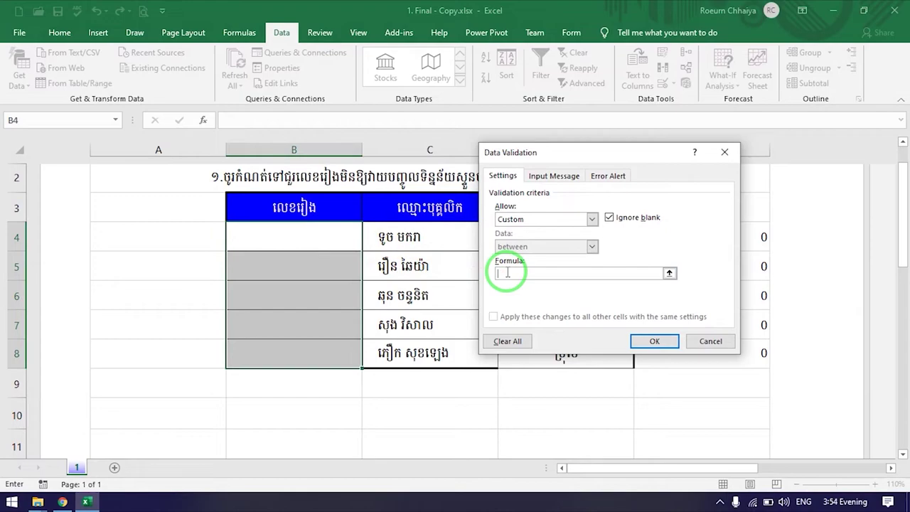
Build =countif($B$4:$B$8,B4)=1 with an absolute B4:B8 range and relative B4
text(=countif()
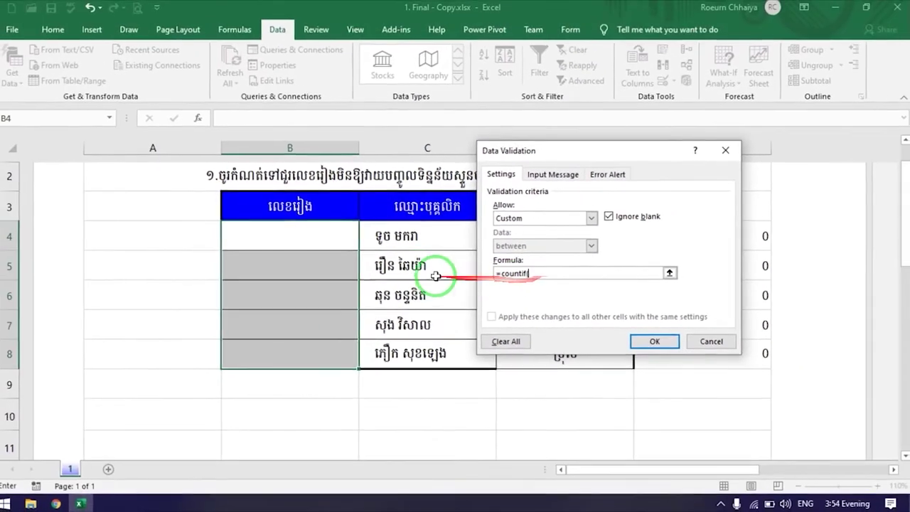
drag(331, 234, 327, 356)
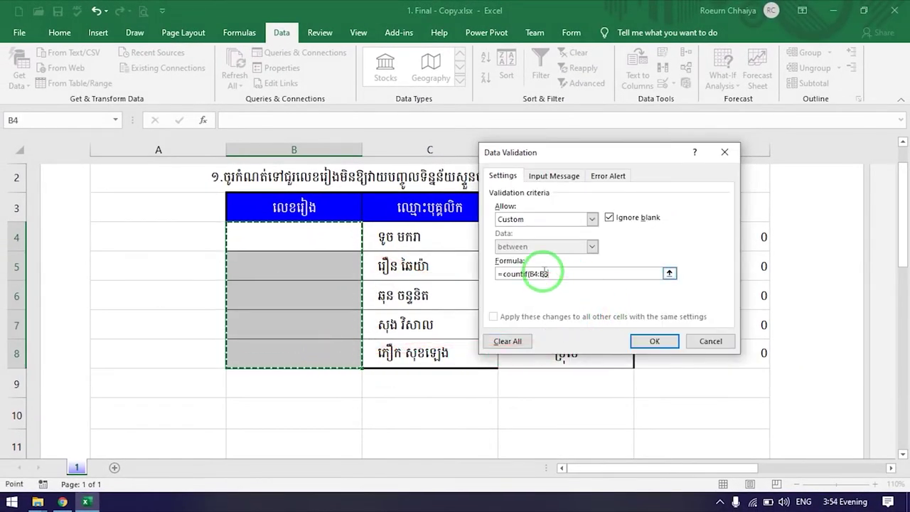
key(F4)
text(,)
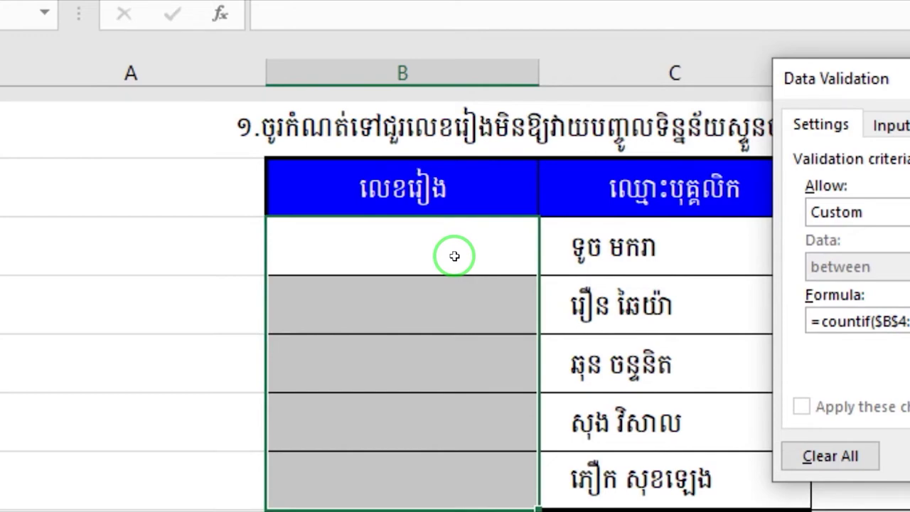
click(454, 256)
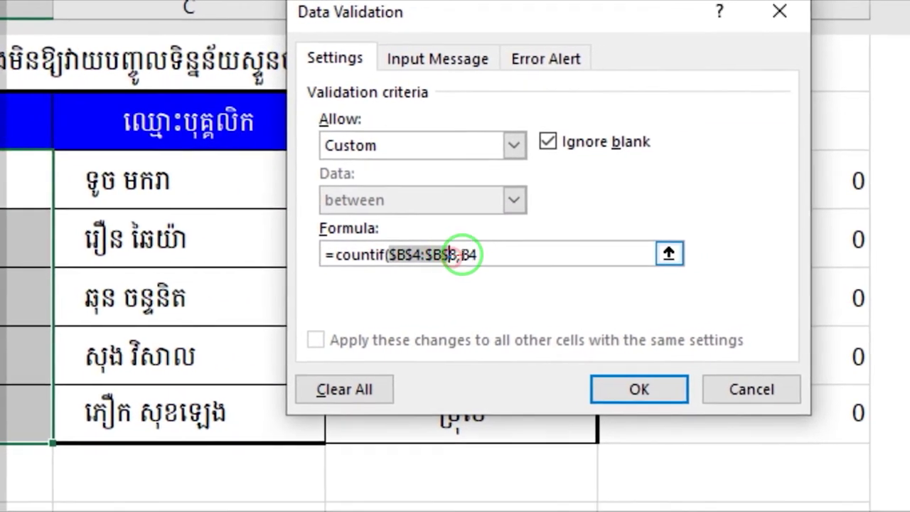
click(559, 266)
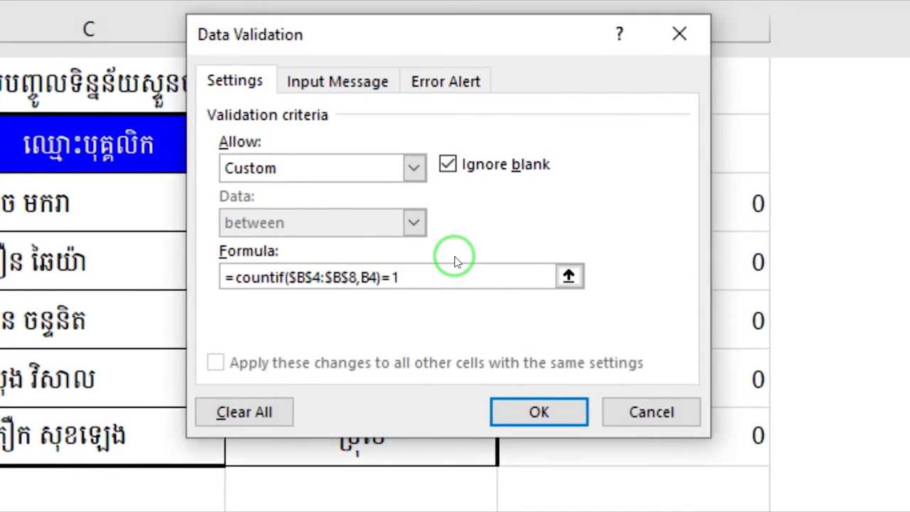
text()=1)
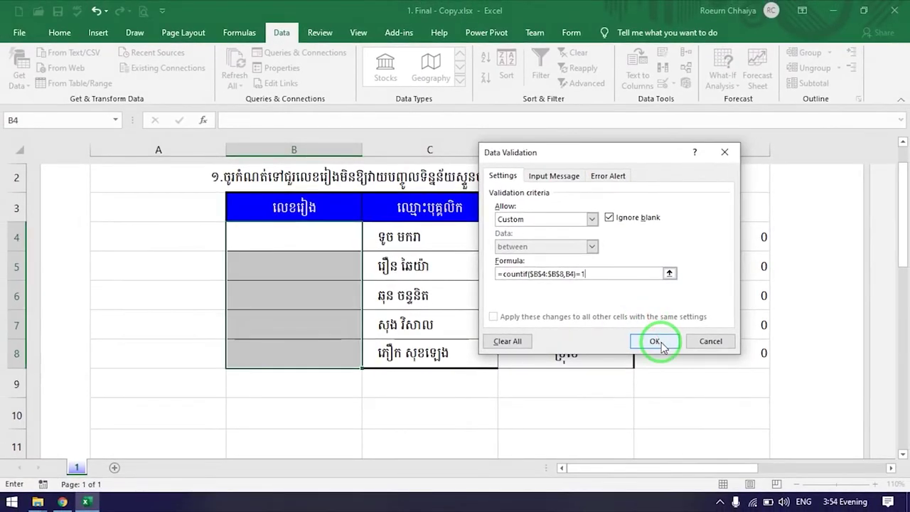
click(571, 273)
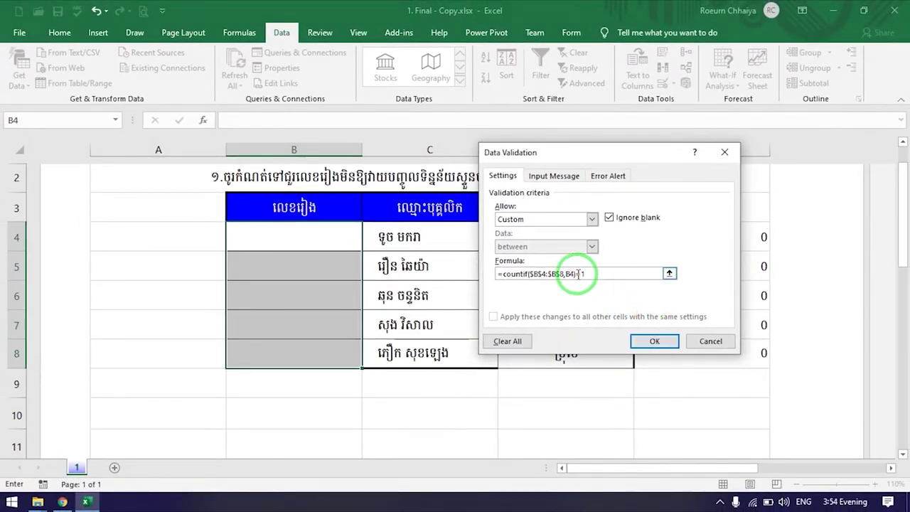
Review the parts of =countif($B$4:$B$8,B4)=1 and confirm the uniqueness rule with OK
drag(580, 274, 500, 271)
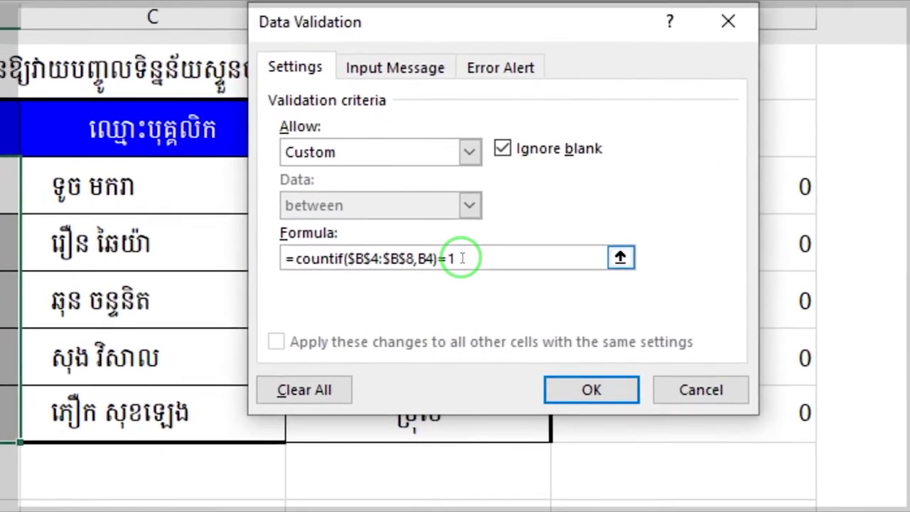
click(588, 274)
click(432, 257)
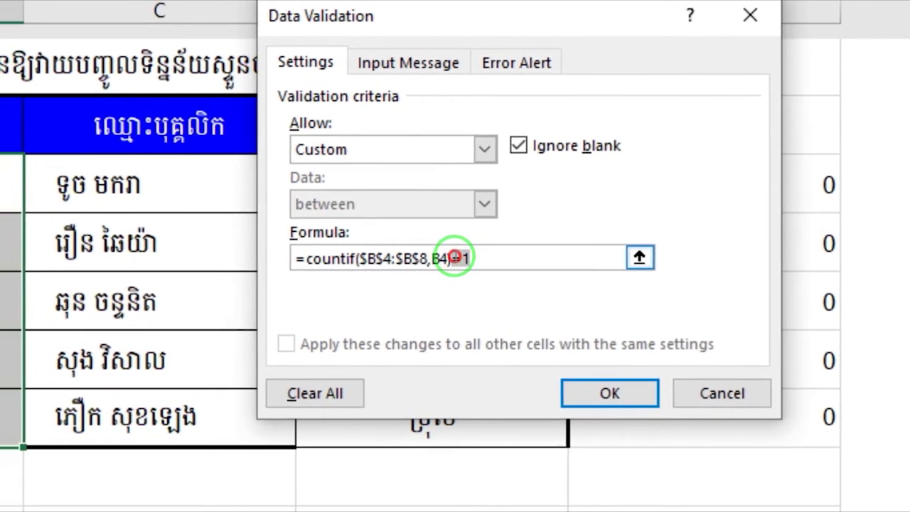
click(466, 257)
drag(455, 257, 438, 258)
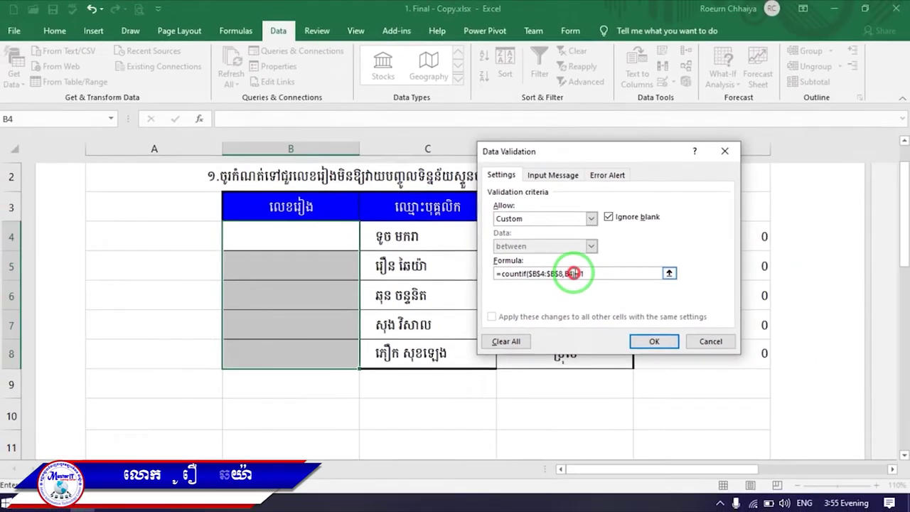
click(534, 274)
mouse_move(533, 274)
mouse_down()
mouse_move(509, 276)
mouse_move(563, 273)
mouse_up()
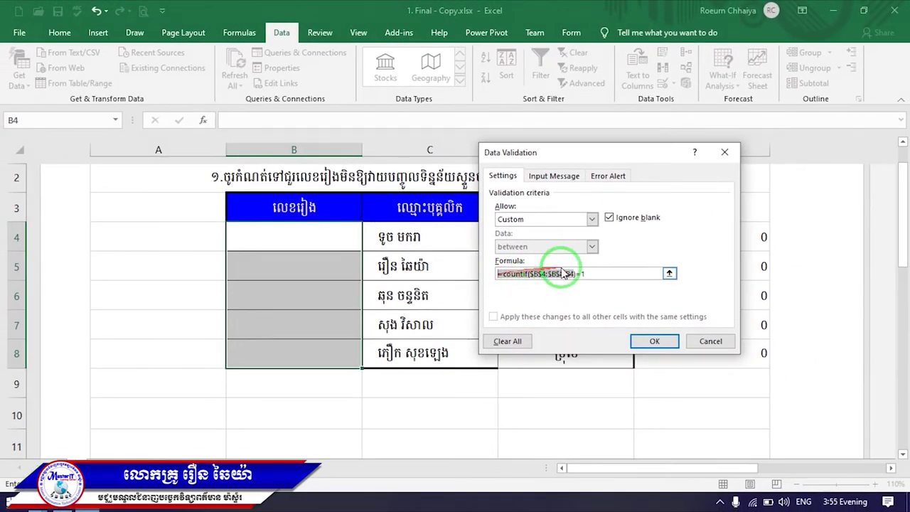
mouse_move(497, 274)
mouse_down()
mouse_move(752, 245)
mouse_move(652, 157)
mouse_up()
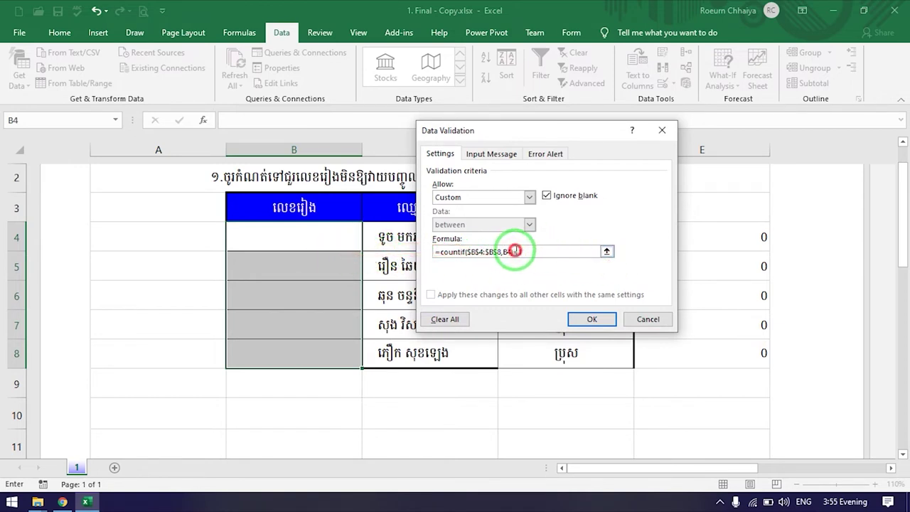
text()=1)
click(525, 252)
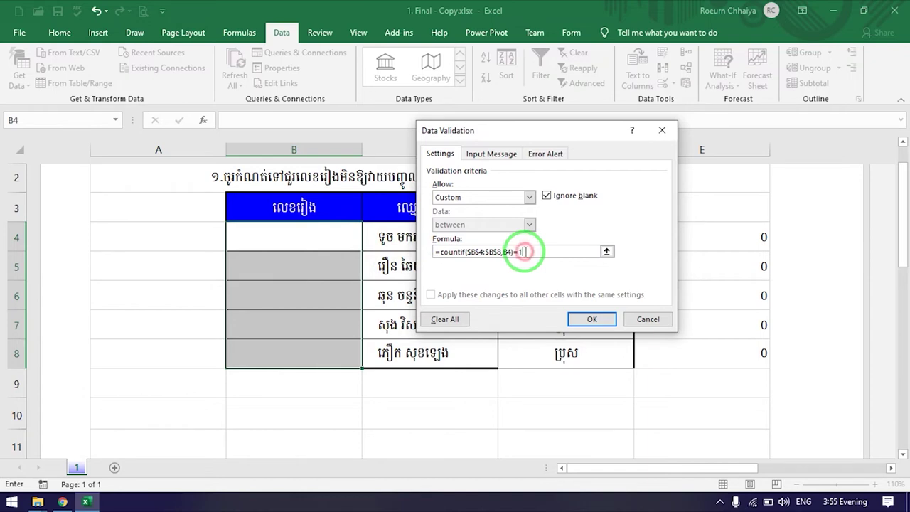
click(591, 321)
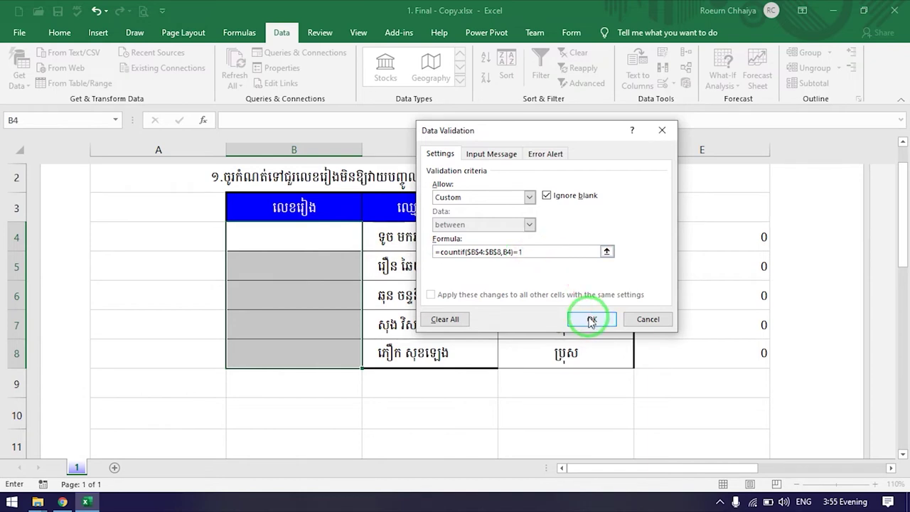
click(344, 240)
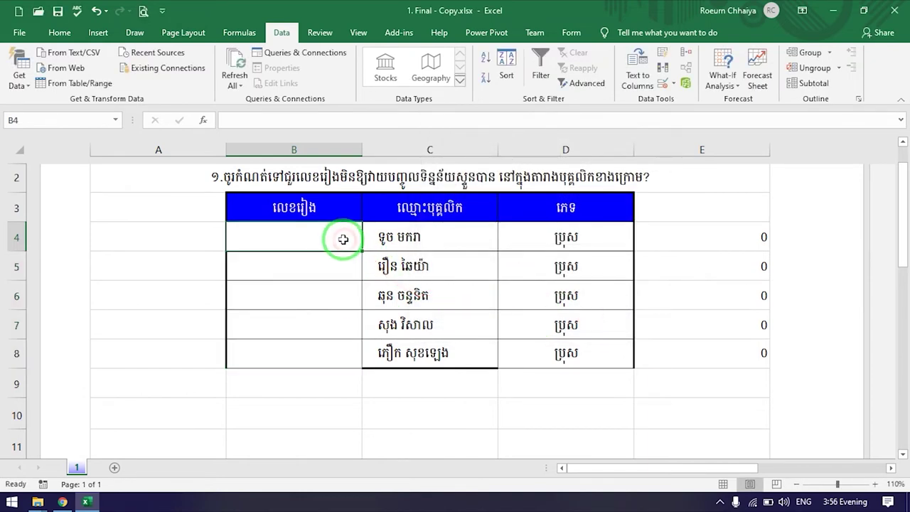
Enter sequence numbers 1 in B4 and 2 in B5
text(1)
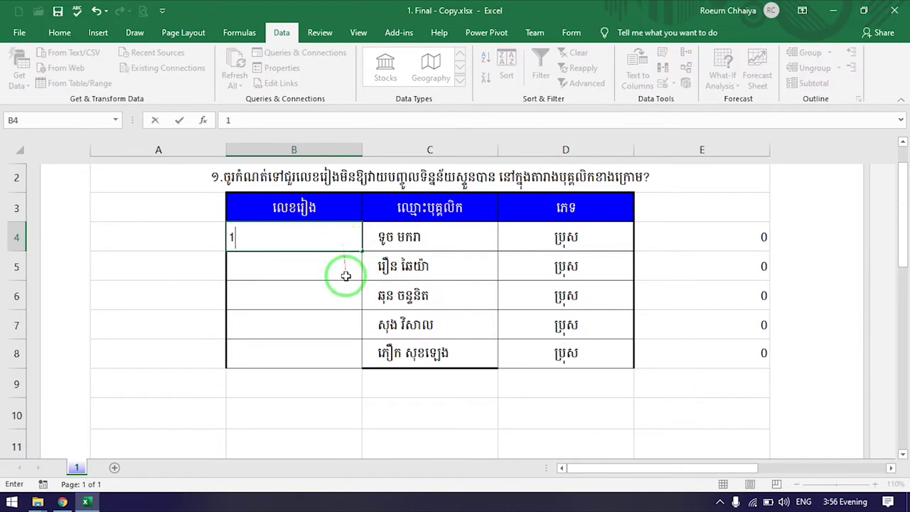
click(323, 267)
text(2)
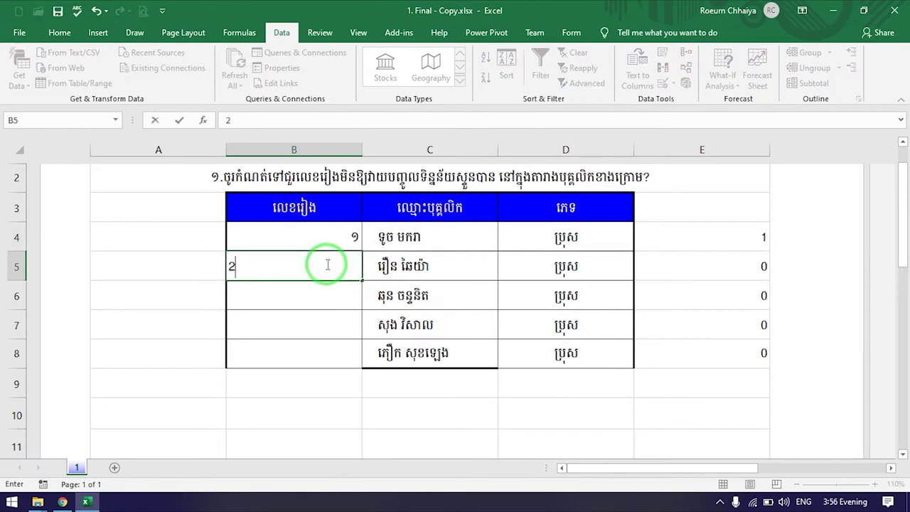
click(335, 293)
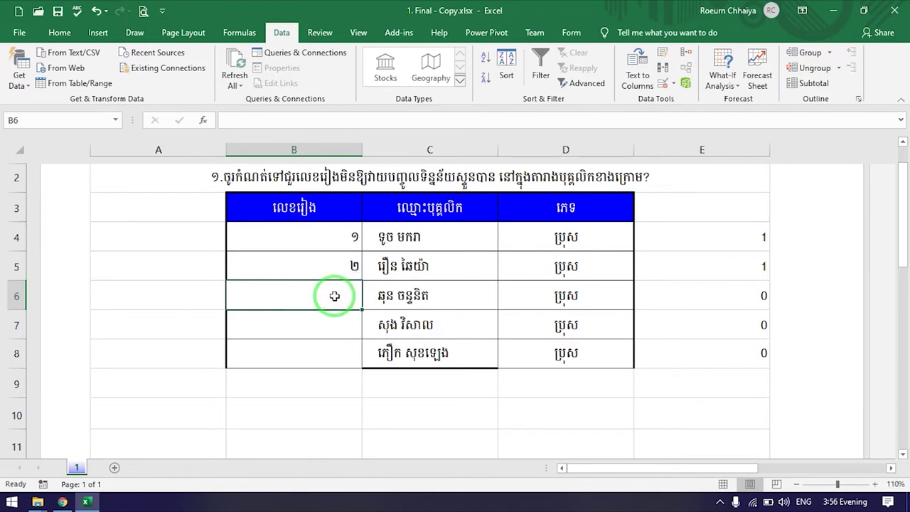
Test a duplicate 2 in B6 and cancel it once the validation rejects it
text(2)
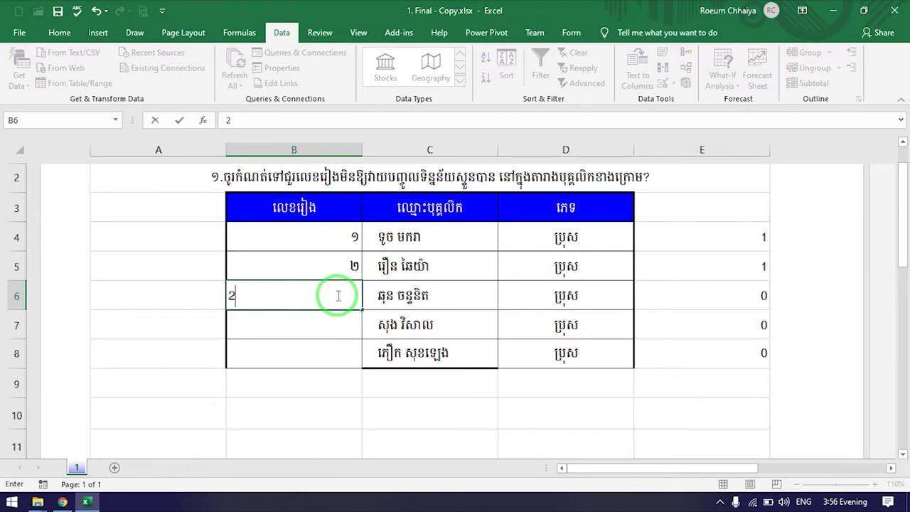
click(339, 296)
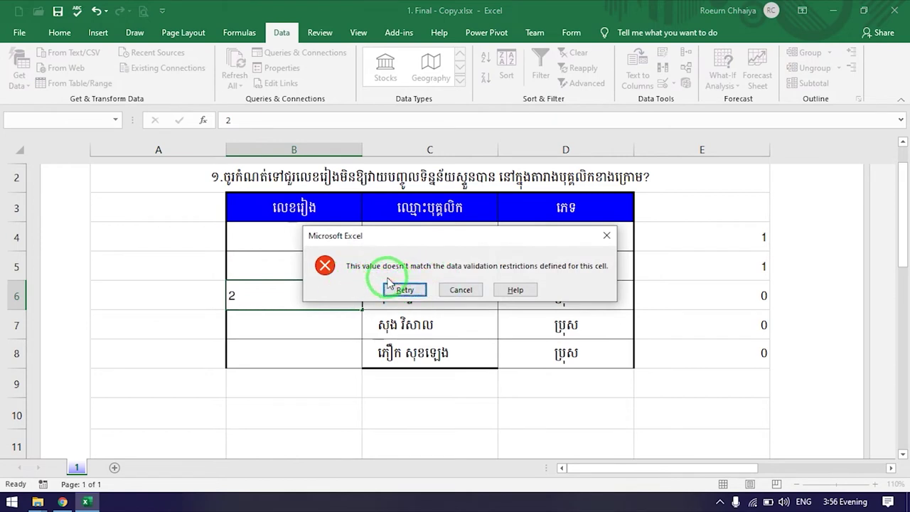
click(402, 290)
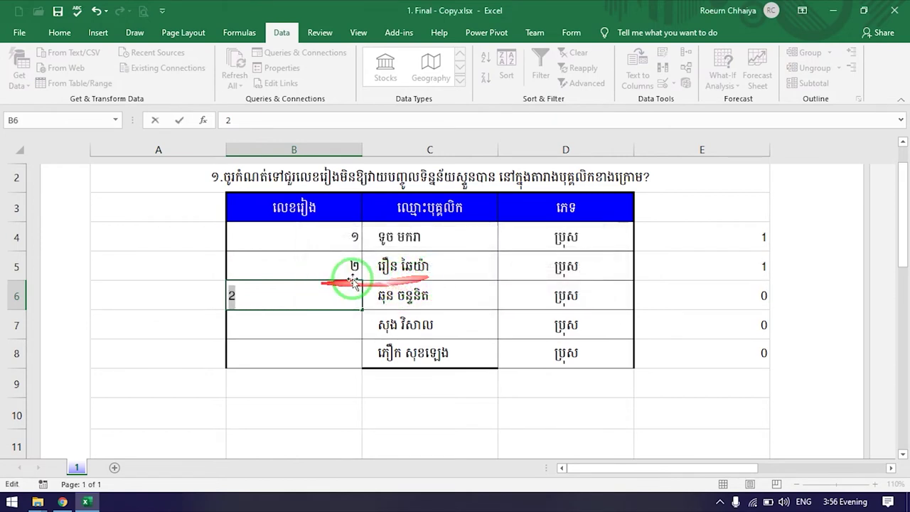
click(463, 335)
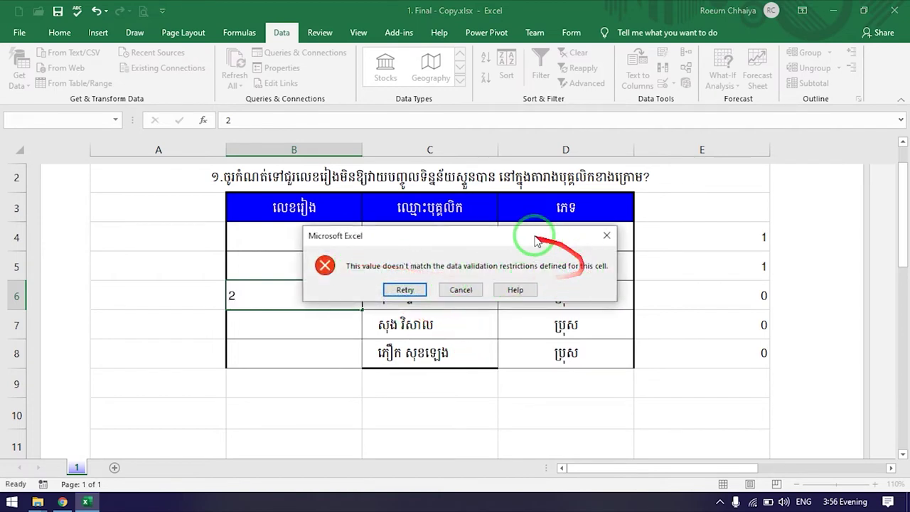
click(606, 238)
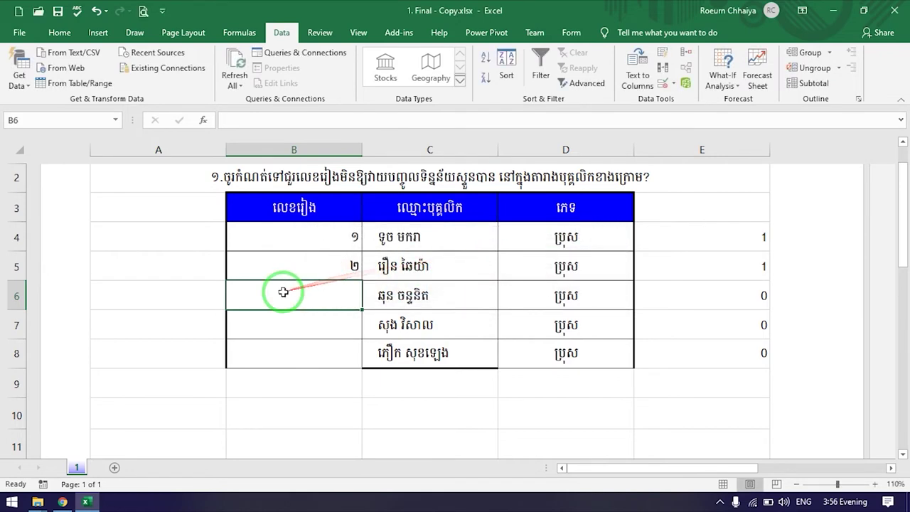
click(291, 260)
drag(318, 229, 318, 350)
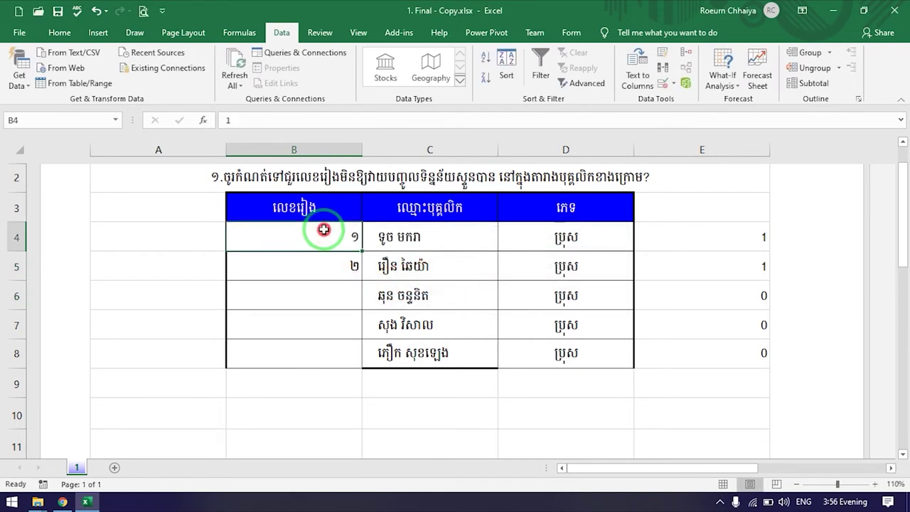
Reopen Data Validation for B4:B8 and give the input message the title លេខរៀង
click(287, 38)
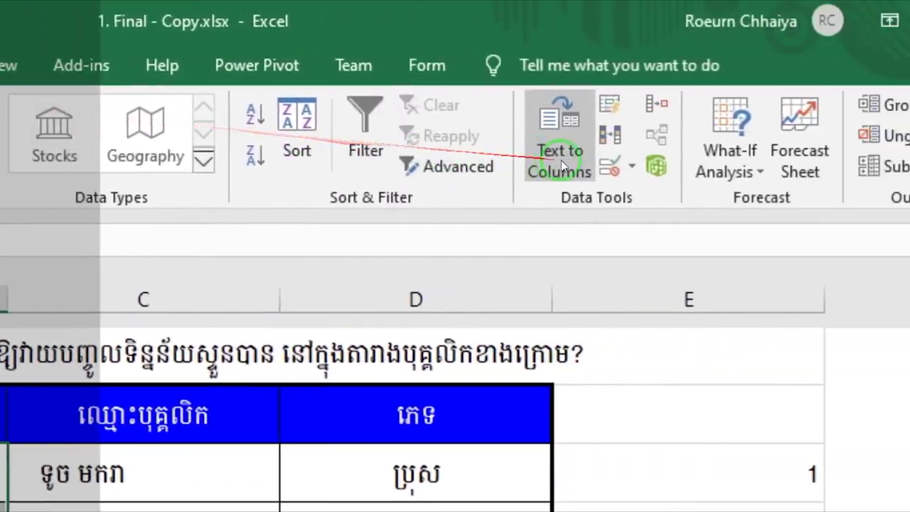
click(668, 84)
click(486, 205)
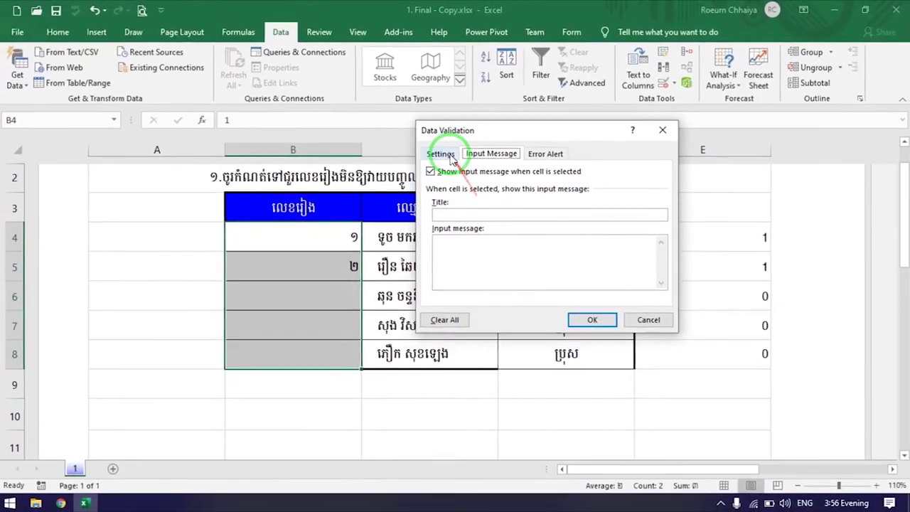
click(451, 156)
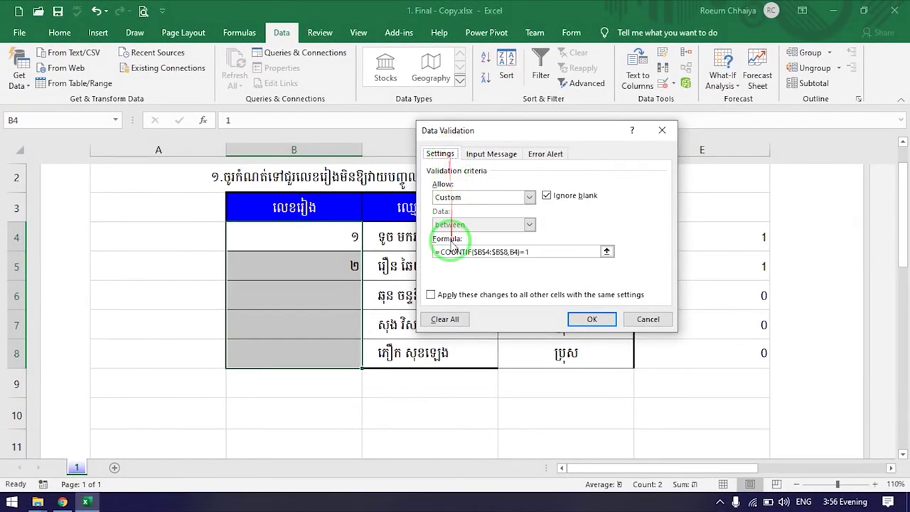
click(474, 155)
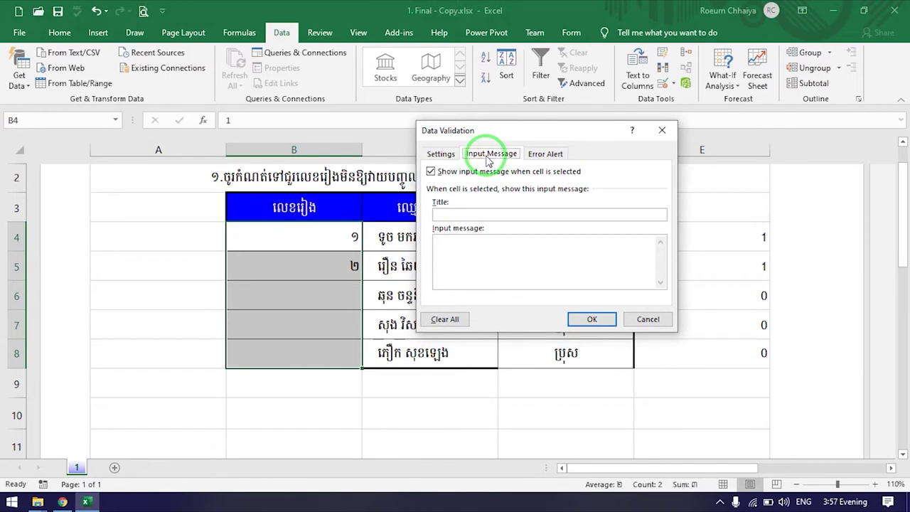
click(315, 236)
click(316, 237)
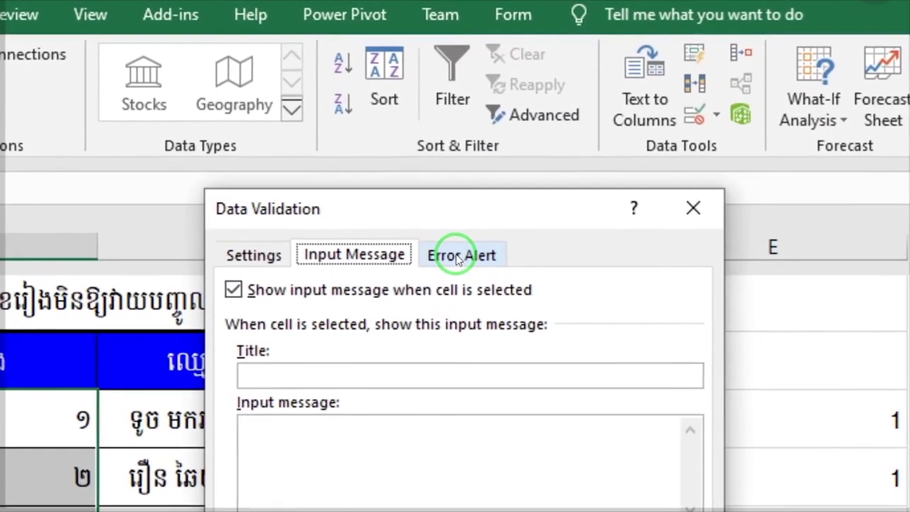
click(545, 155)
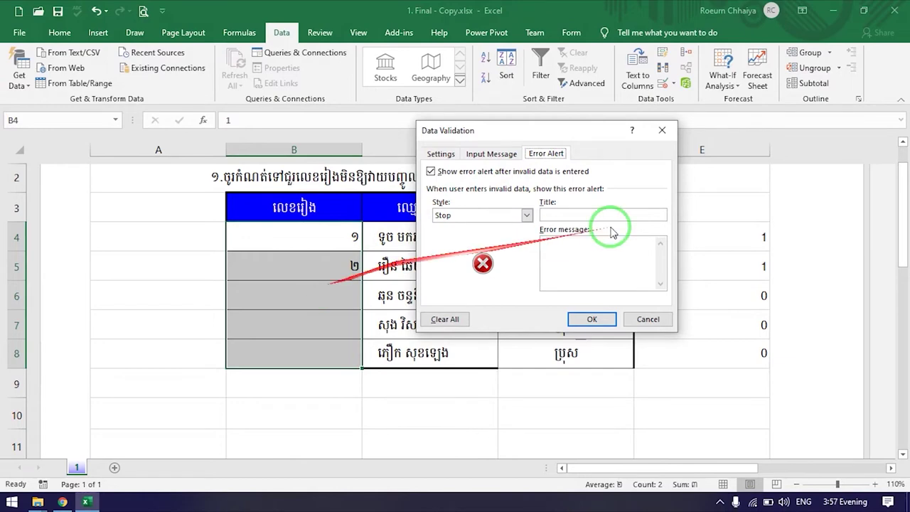
click(485, 154)
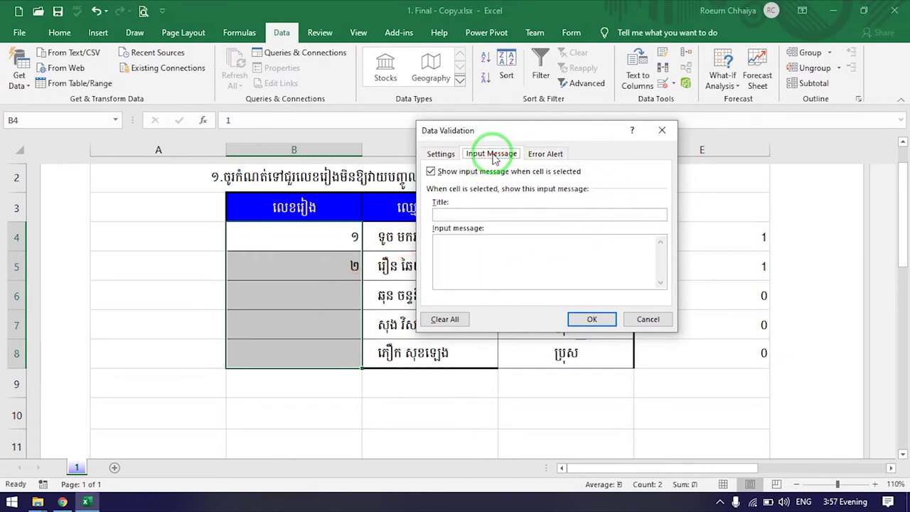
click(475, 214)
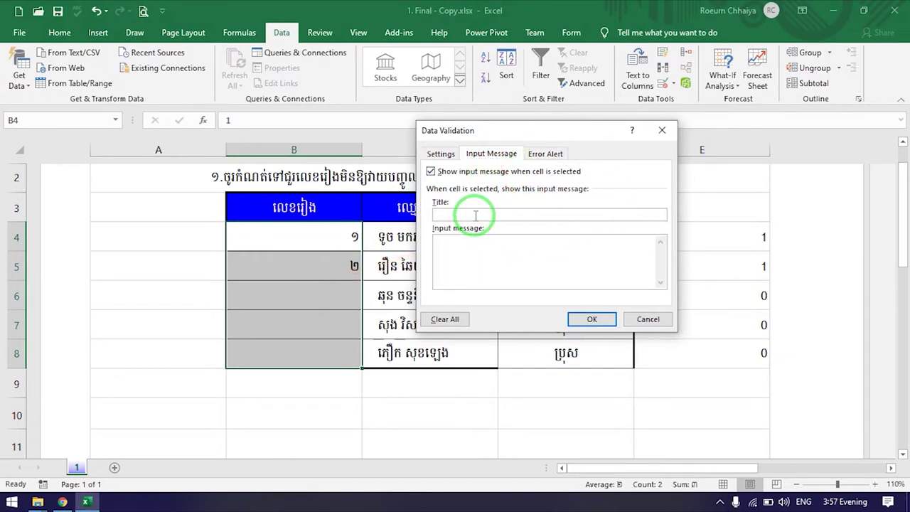
text(លេខរៀង)
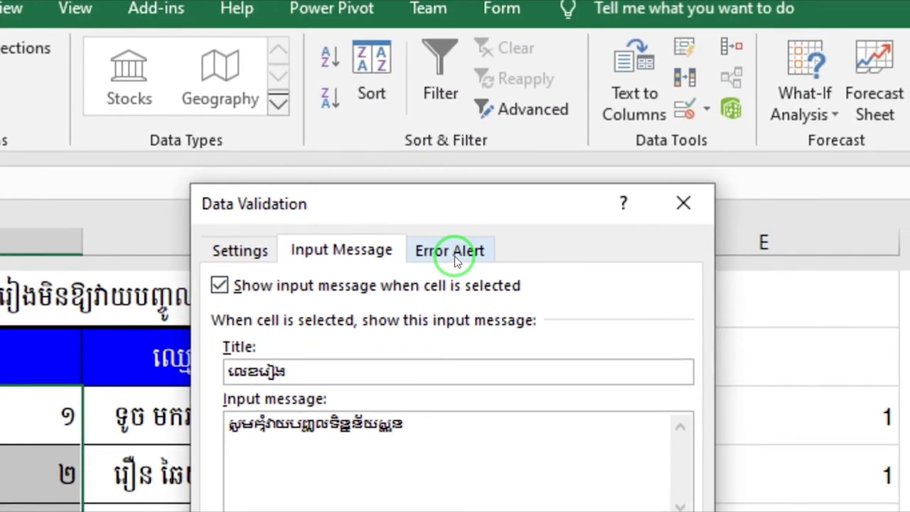
Fill in the Khmer error alert title and message, end the input message with '!', and confirm
click(455, 256)
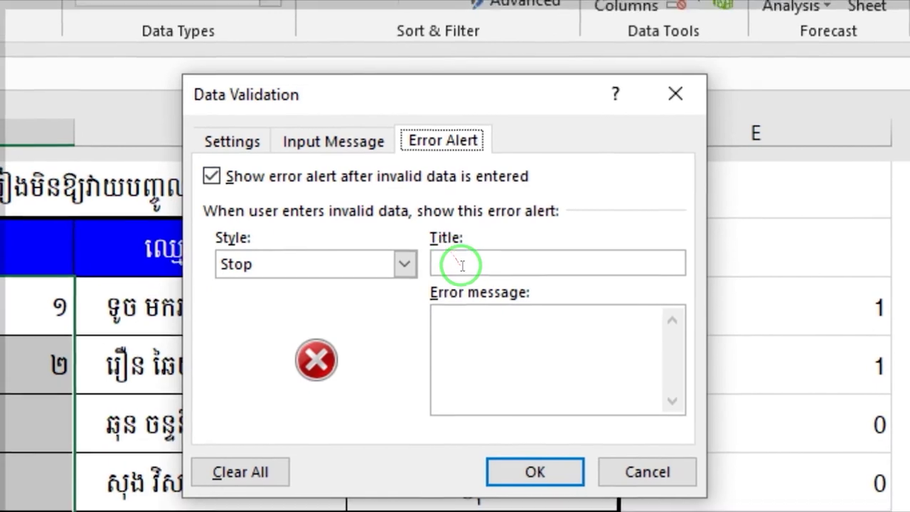
click(477, 284)
text(សារព្រមាន)
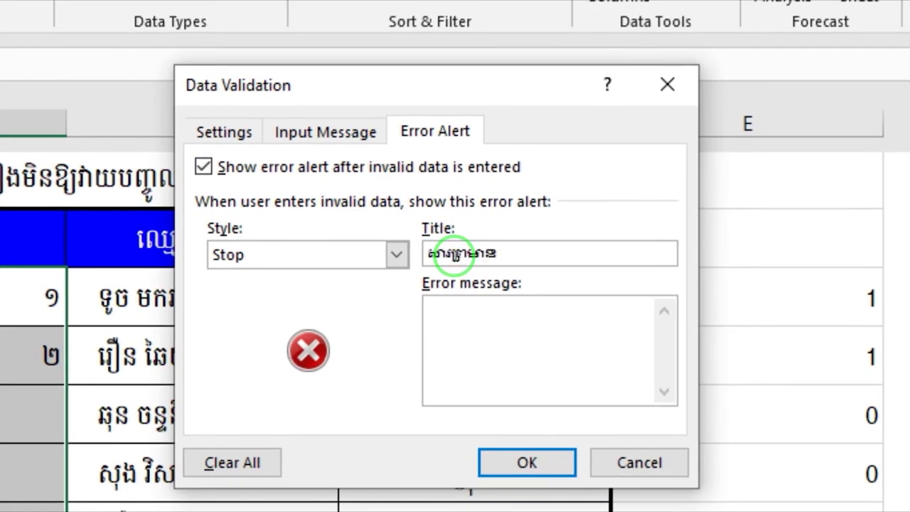
click(464, 317)
text(អ្នកបានវាយបញ្ចូលទិន្នន័យស្ទួនហើយ!)
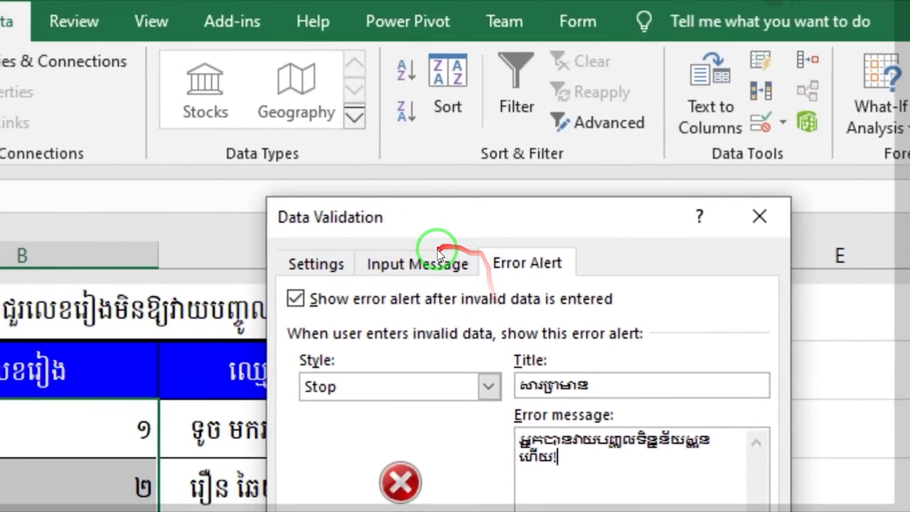
click(314, 69)
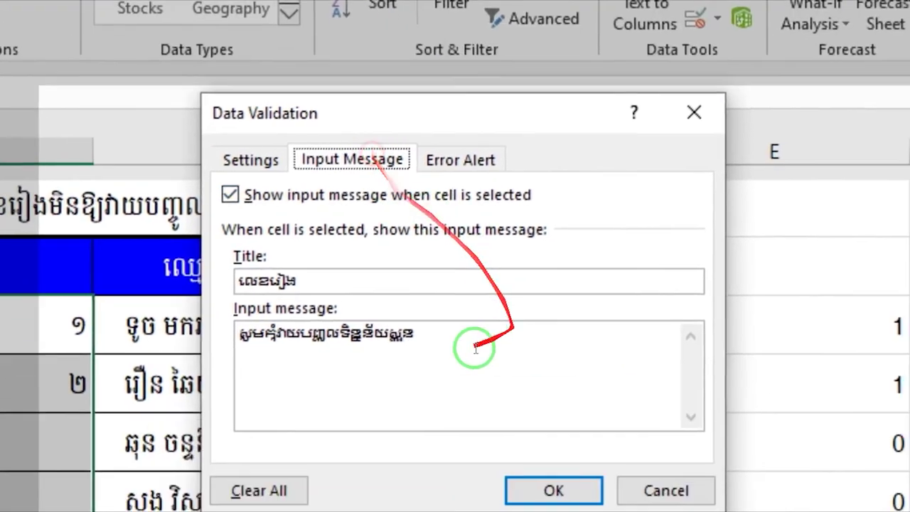
text(!)
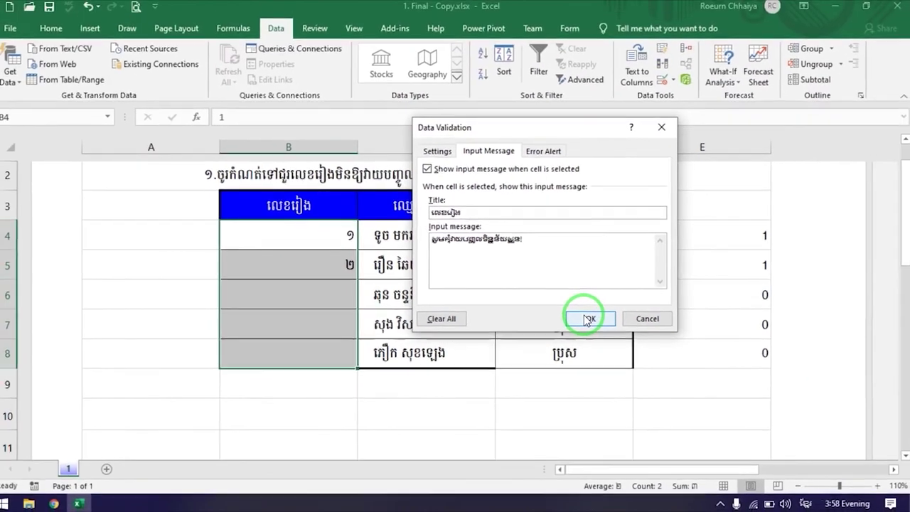
click(456, 262)
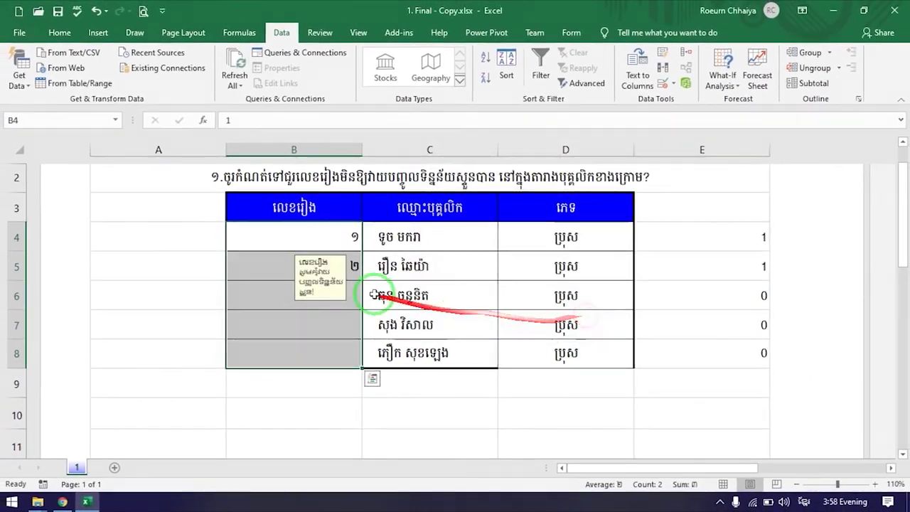
click(441, 260)
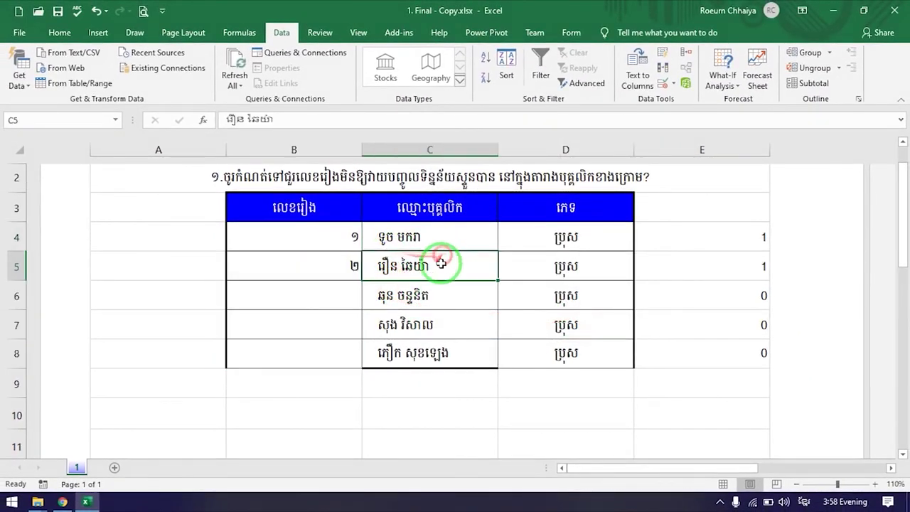
click(350, 237)
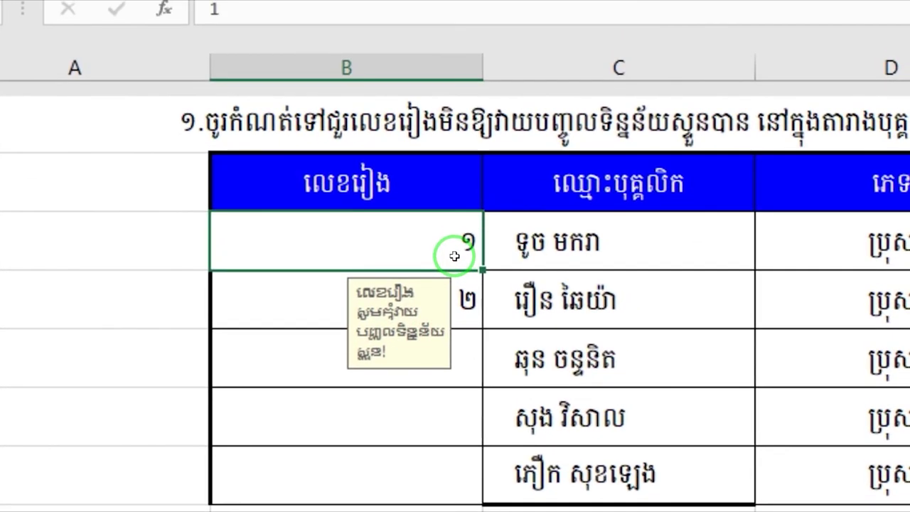
double_click(456, 214)
click(453, 271)
double_click(449, 269)
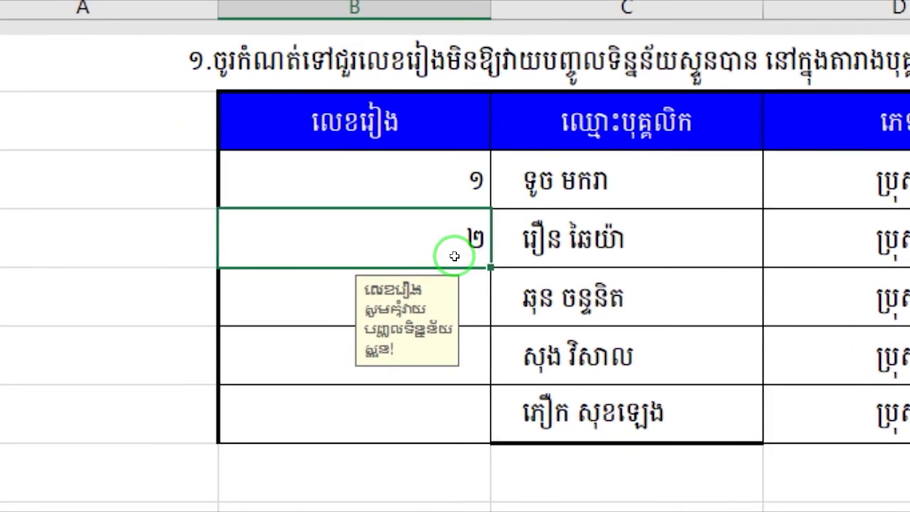
click(447, 269)
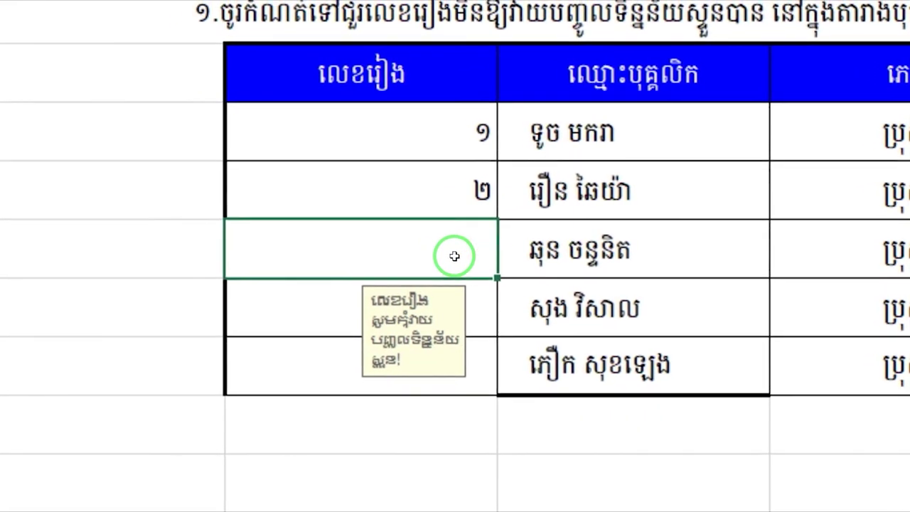
double_click(455, 256)
text(២)
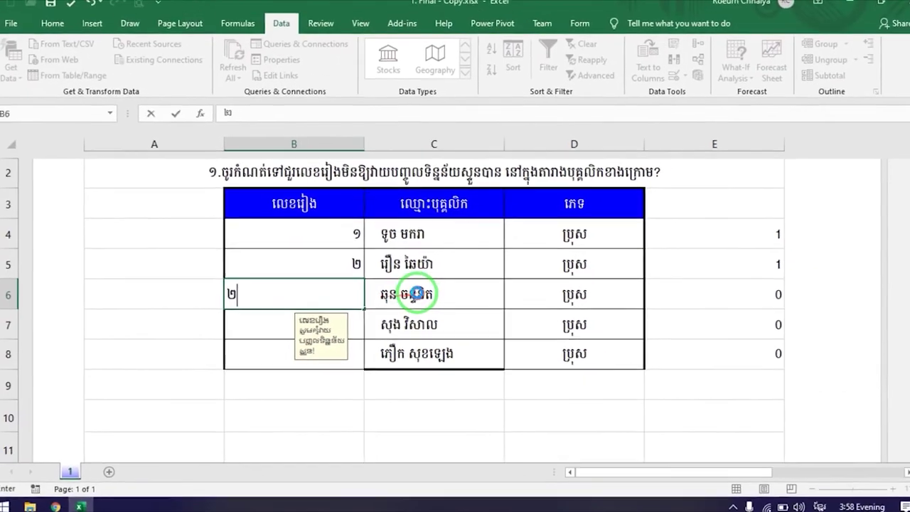
click(466, 258)
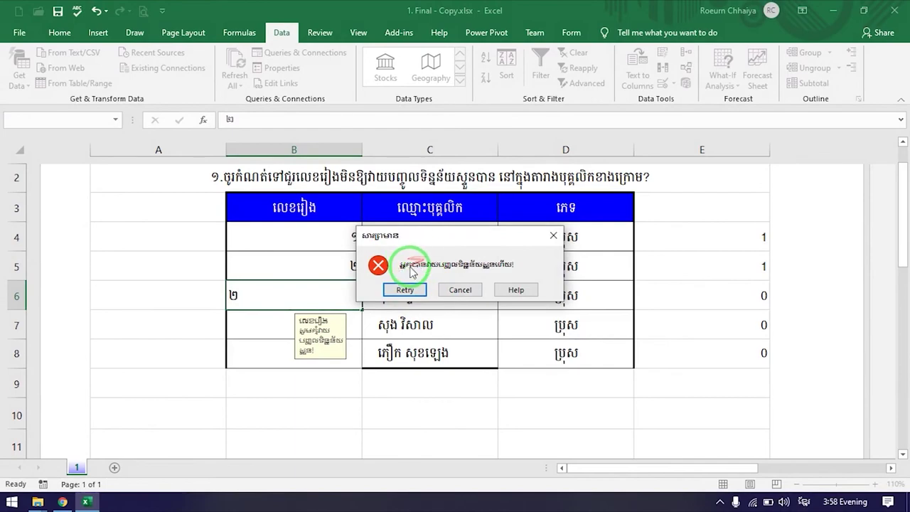
drag(401, 240, 431, 219)
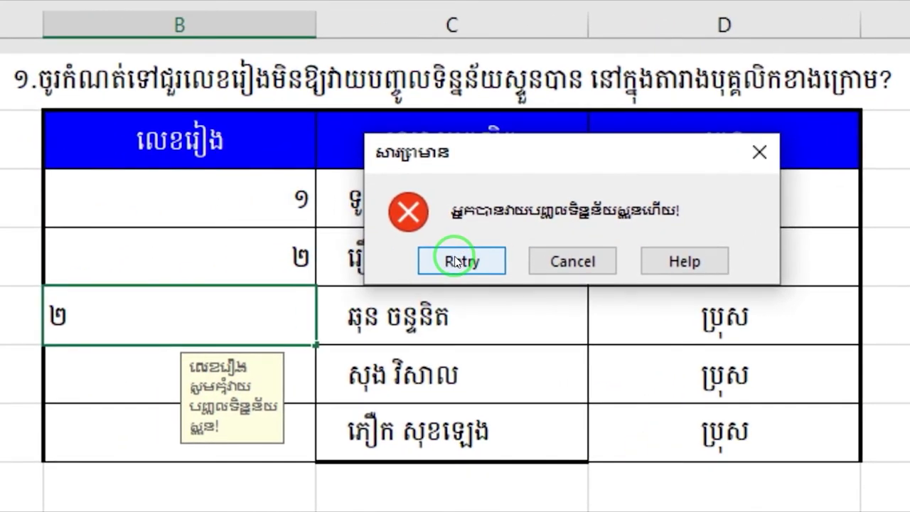
click(459, 261)
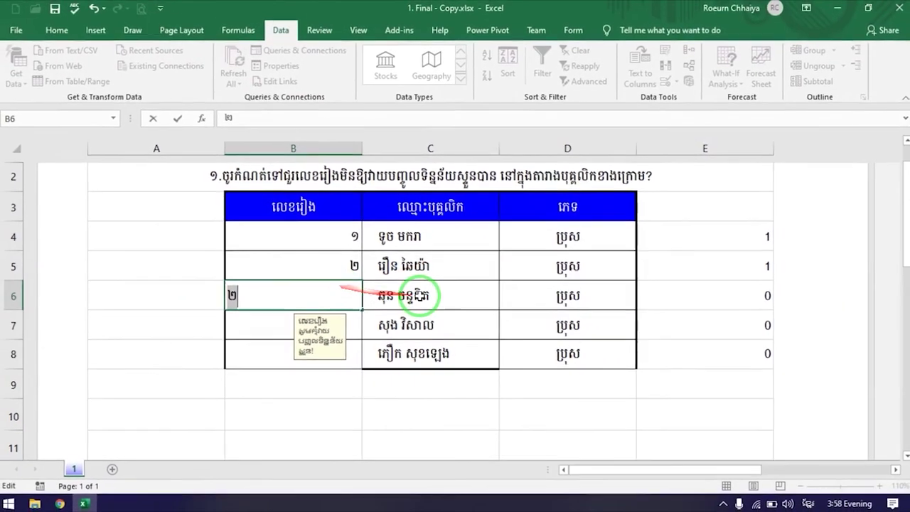
key(Return)
click(370, 288)
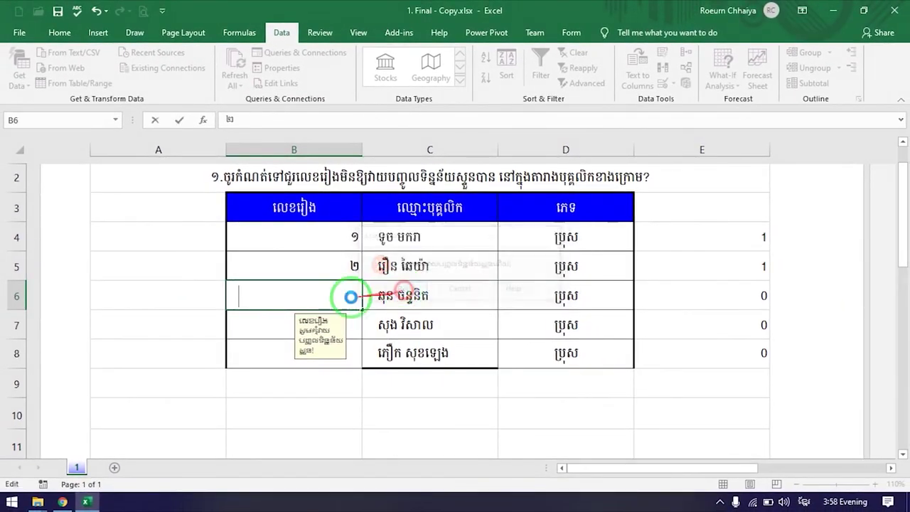
key(BackSpace)
click(411, 294)
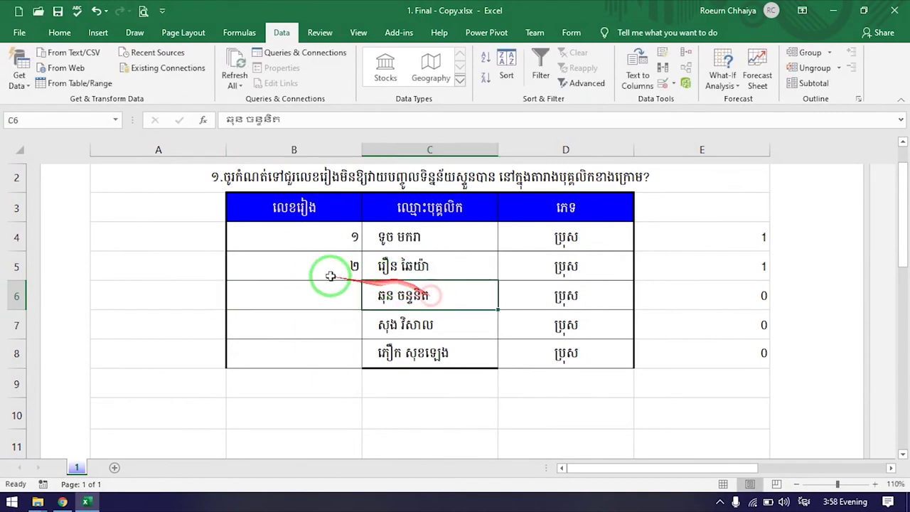
click(311, 269)
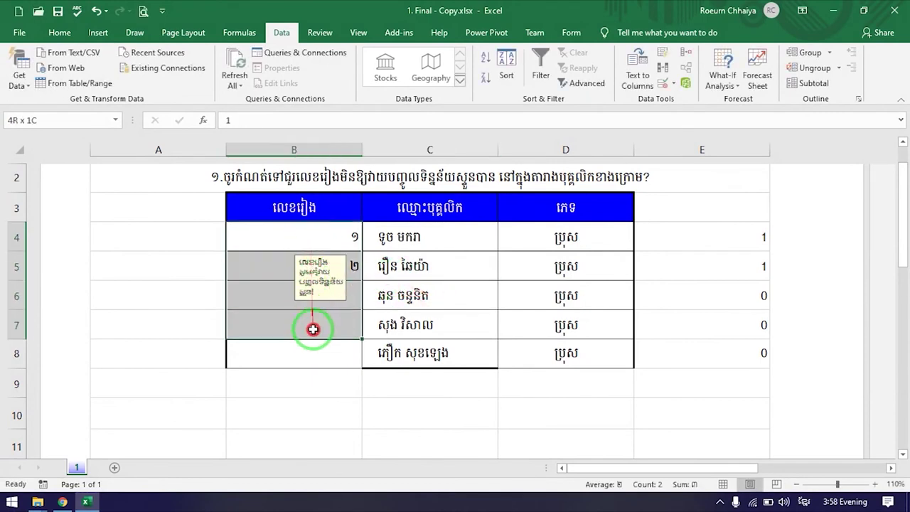
Change the B4:B8 error alert style from Stop to Warning and apply it
drag(308, 238, 316, 356)
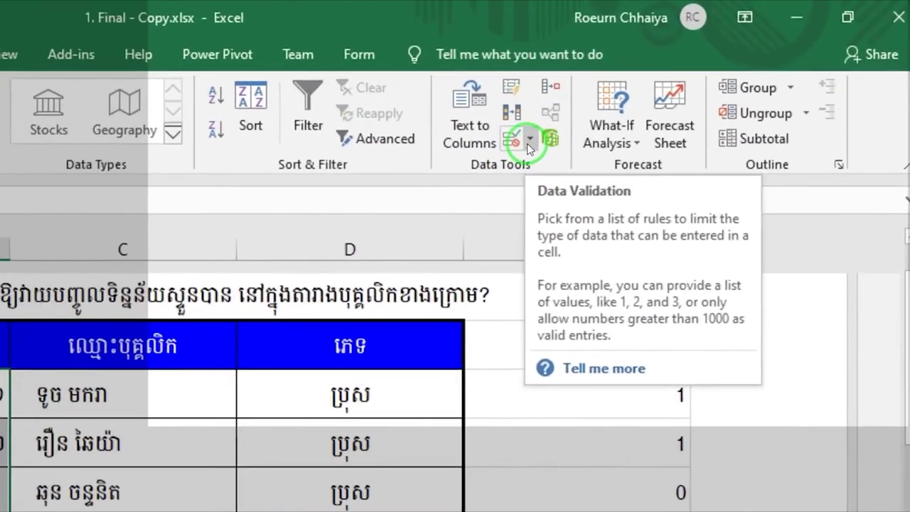
click(674, 84)
click(681, 100)
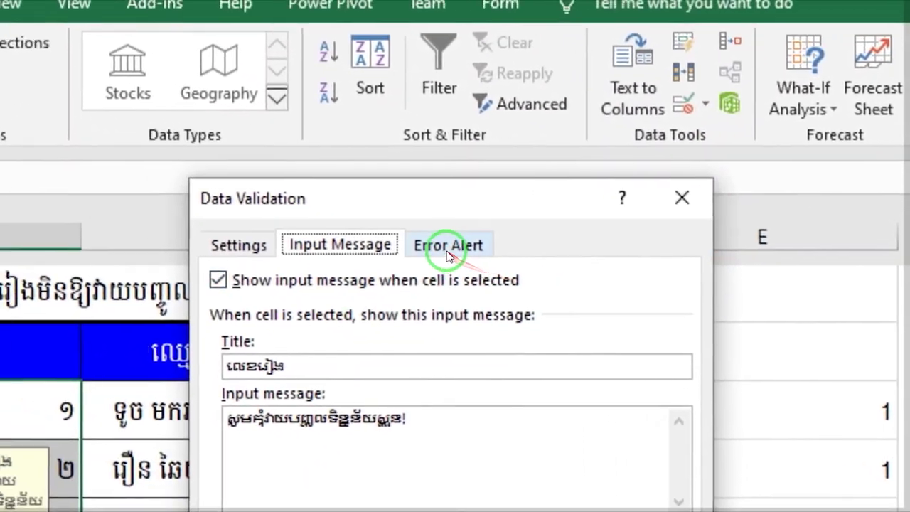
click(181, 310)
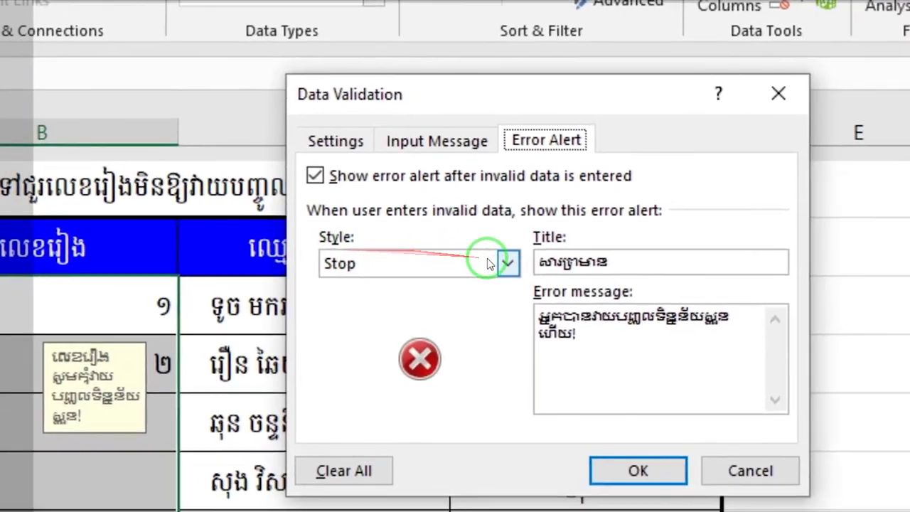
click(528, 215)
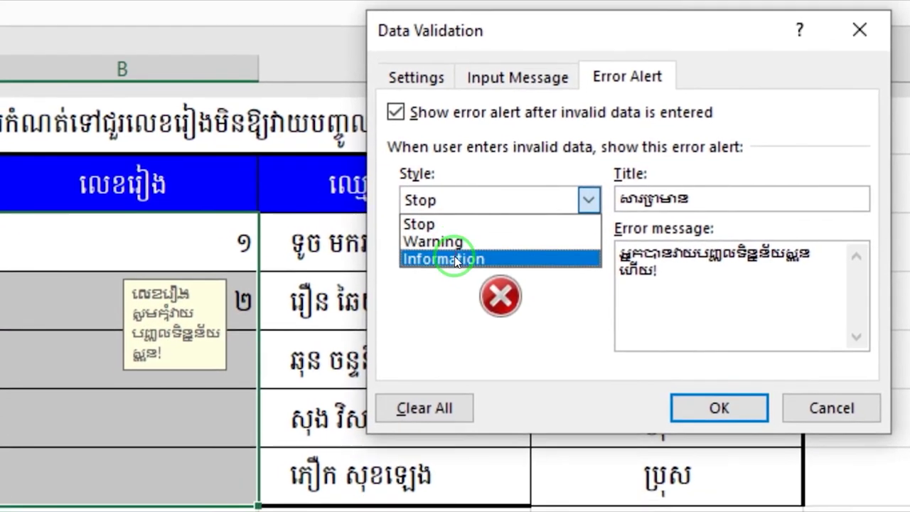
click(452, 243)
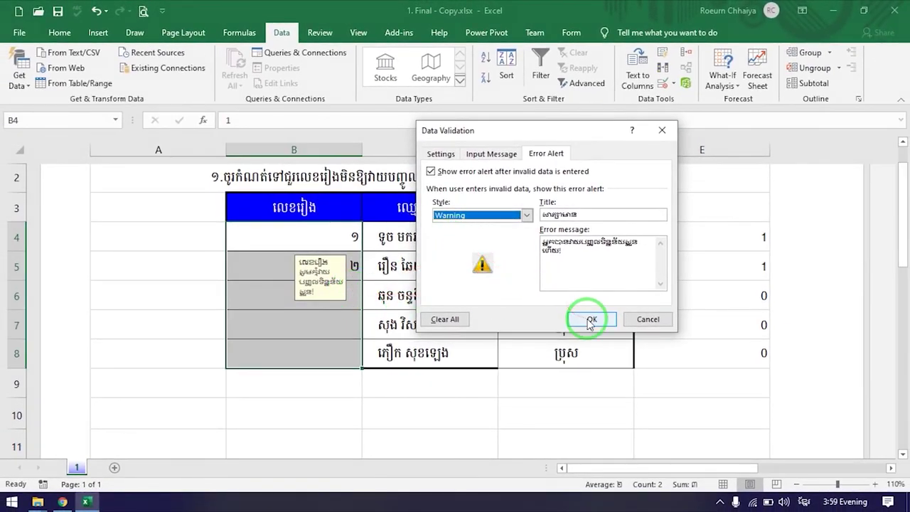
click(588, 320)
click(353, 294)
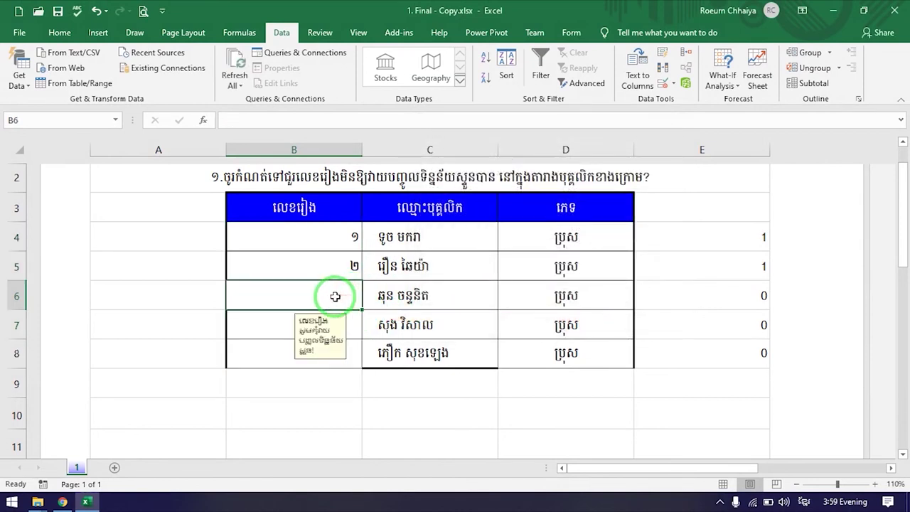
Enter a duplicate ២ in B6, decline once, then accept it past the warning
text(២)
key(Return)
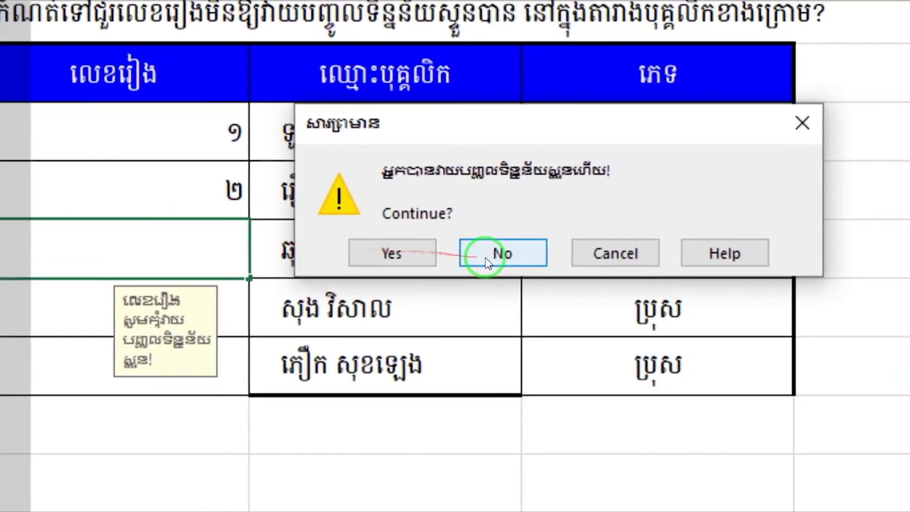
click(495, 261)
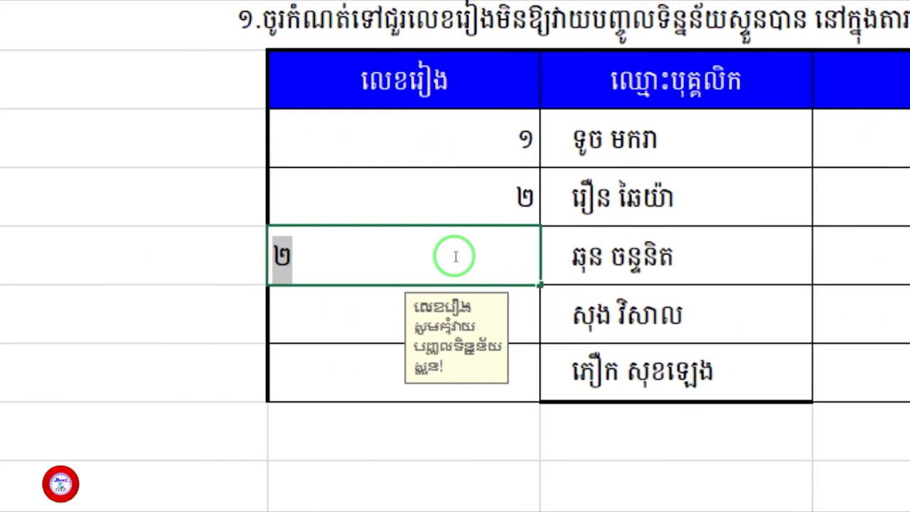
key(Return)
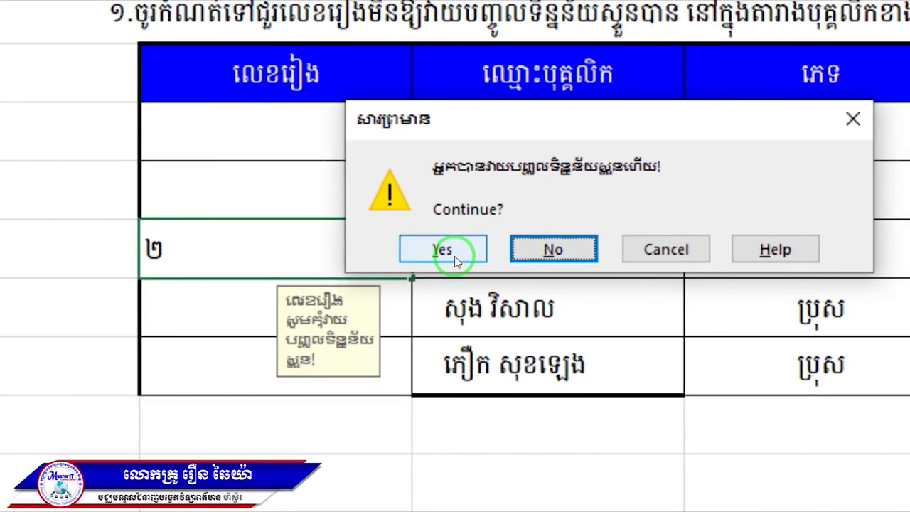
click(489, 256)
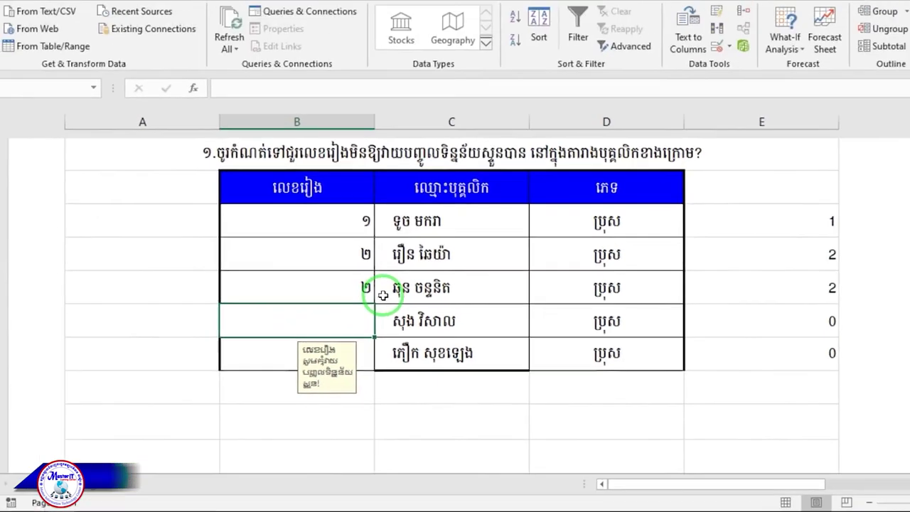
click(459, 253)
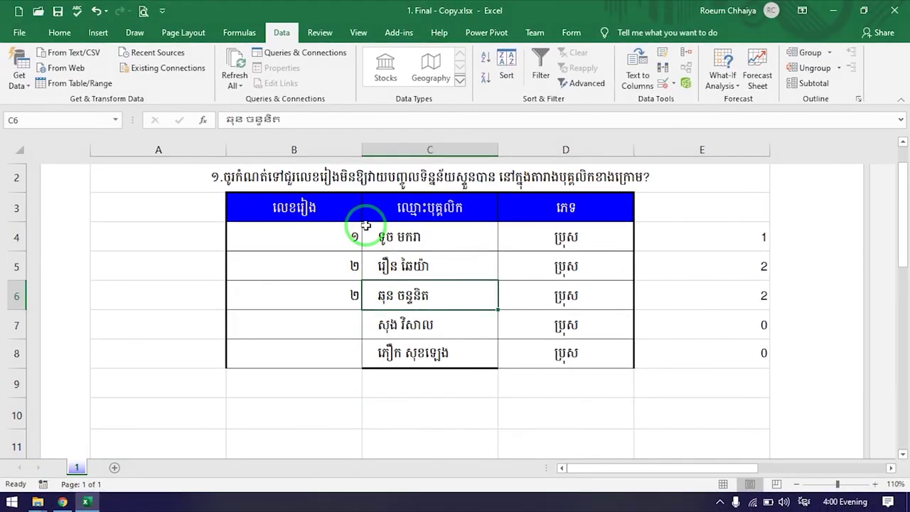
scroll(365, 226, up, 2)
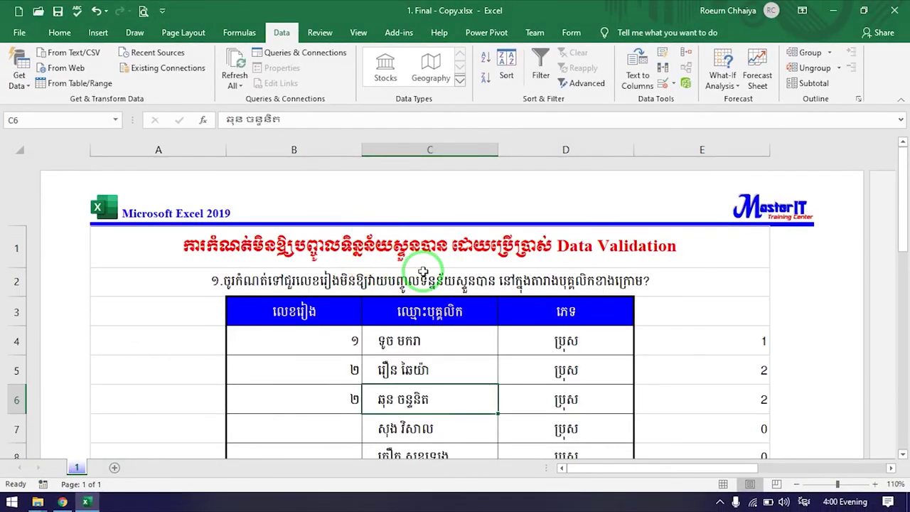